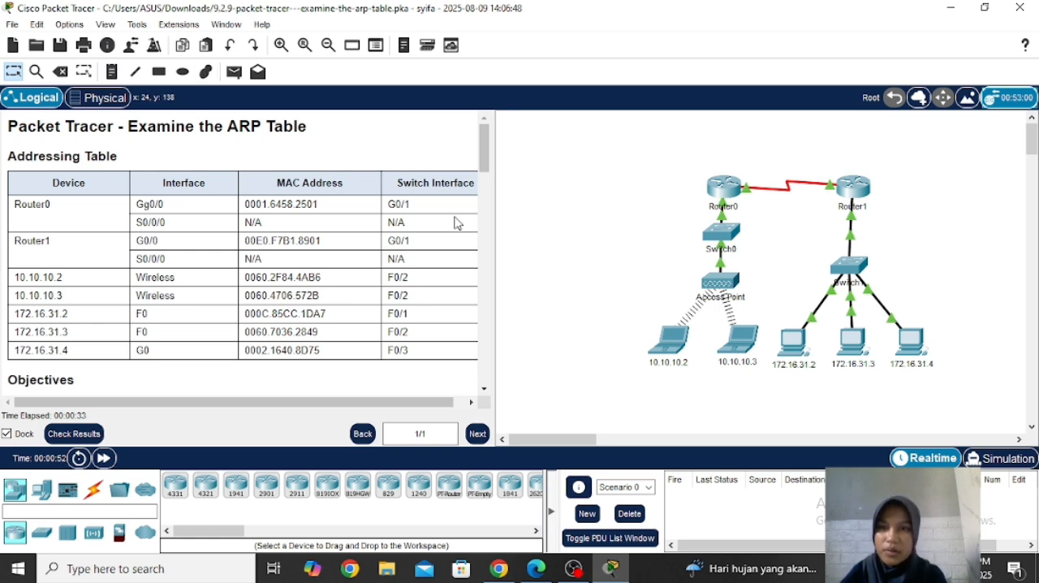
Step: Follow the Part 1, Step 1 instructions and open the Command Prompt on PC 172.16.31.2
{"action": "left_click_drag", "start_coordinate": [481, 169], "coordinate": [479, 237]}
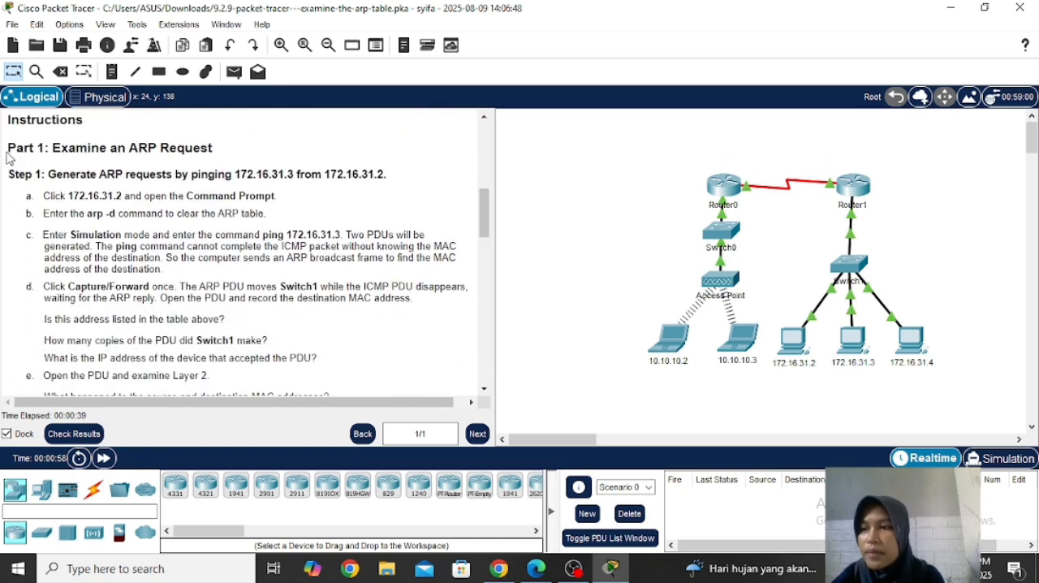
{"action": "left_click_drag", "start_coordinate": [7, 148], "coordinate": [216, 161]}
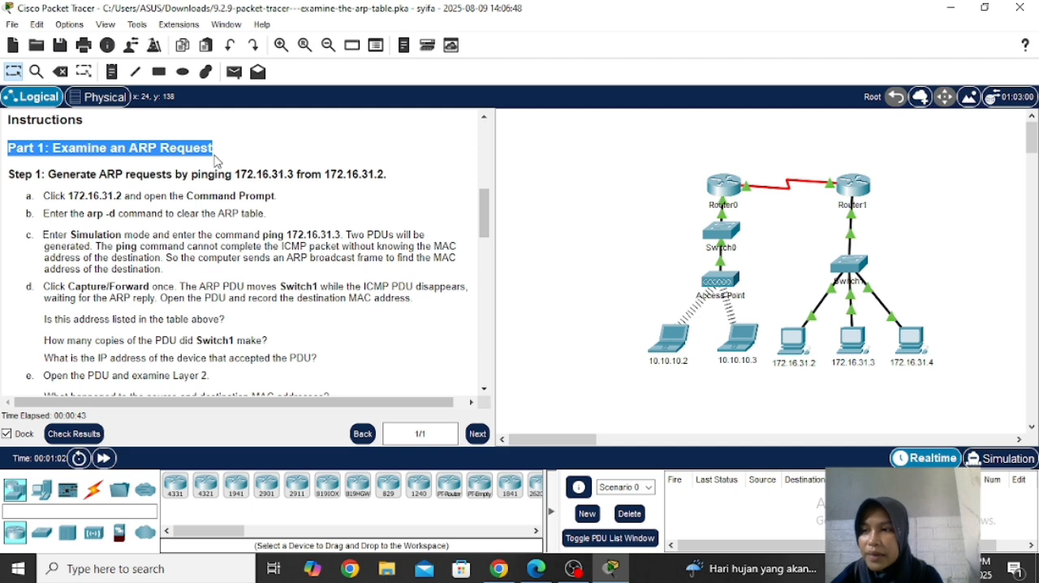
{"action": "left_click", "coordinate": [11, 173]}
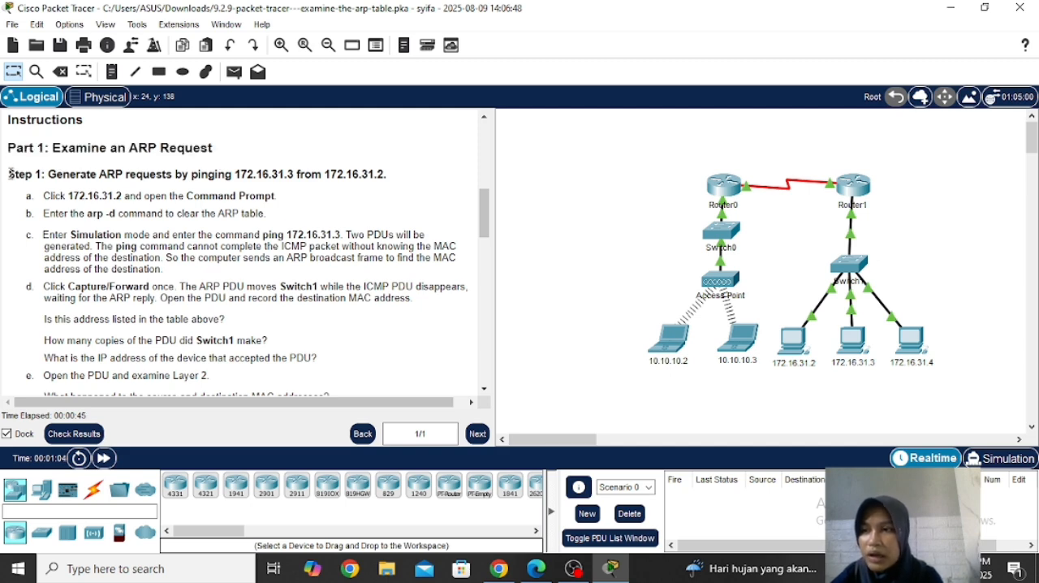
{"action": "left_click_drag", "start_coordinate": [10, 172], "coordinate": [370, 173]}
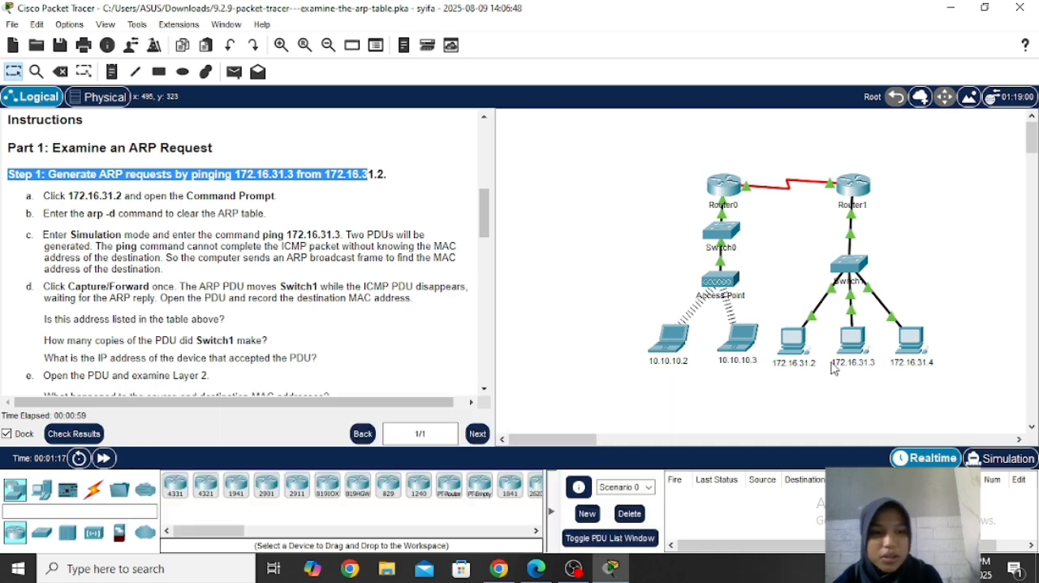
{"action": "left_click", "coordinate": [791, 349]}
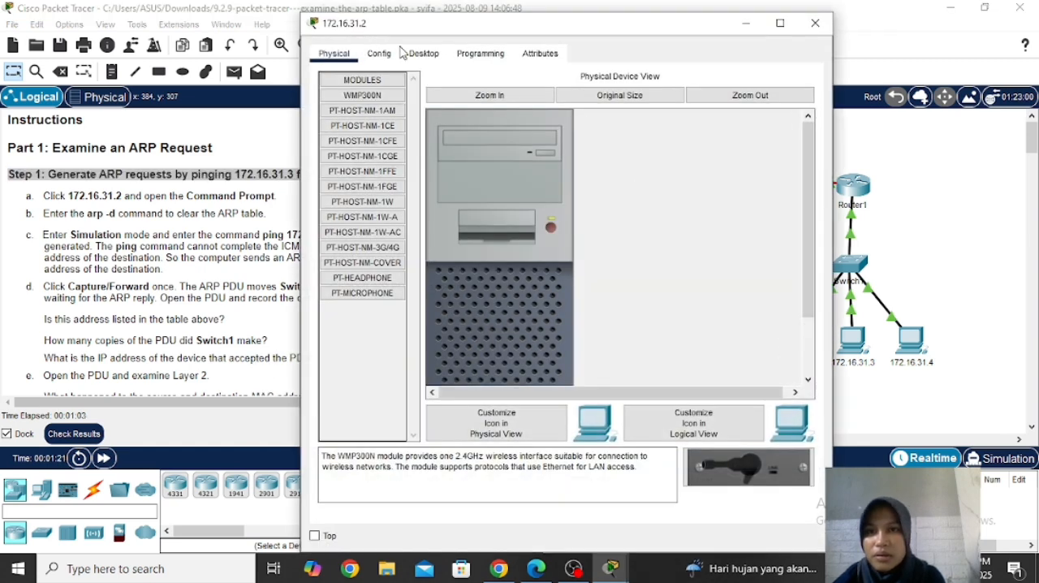
{"action": "left_click", "coordinate": [416, 54]}
{"action": "left_click", "coordinate": [679, 128]}
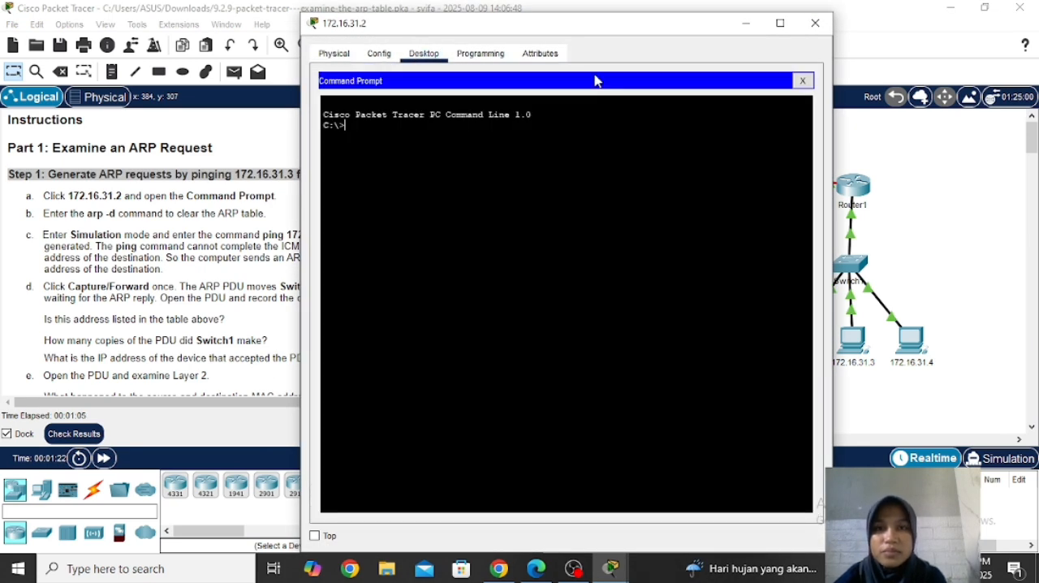
Step: Clear the ARP table on PC 172.16.31.2 with the command arp -d
{"action": "left_click_drag", "start_coordinate": [572, 31], "coordinate": [694, 27]}
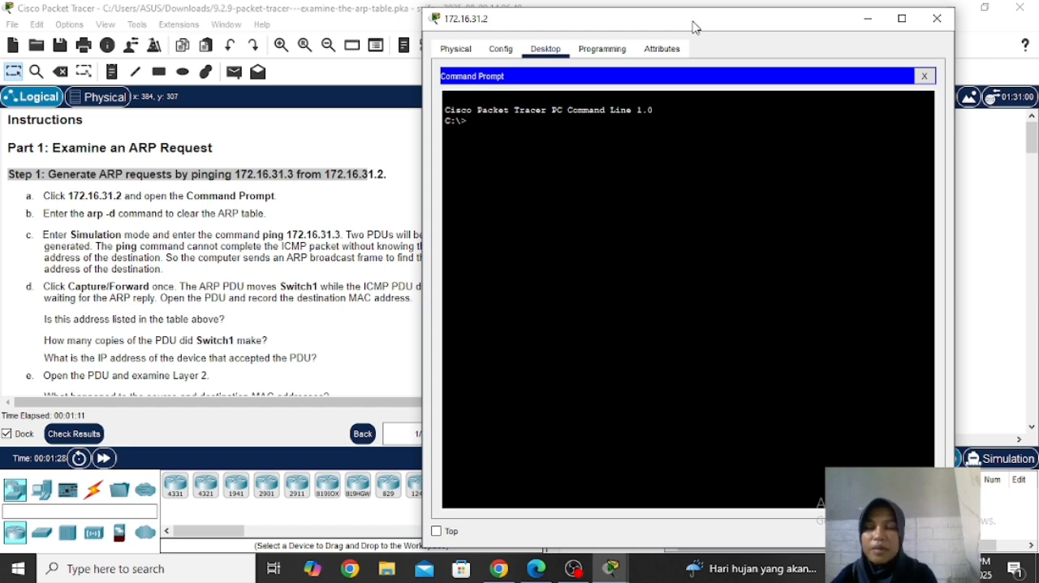
{"action": "type", "text": "arp"}
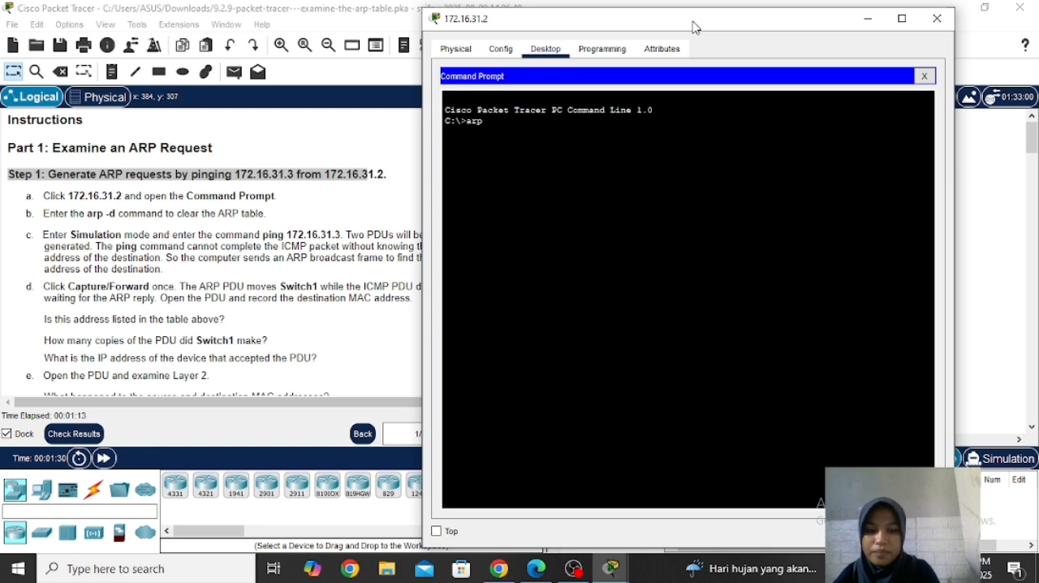
{"action": "type", "text": " -d"}
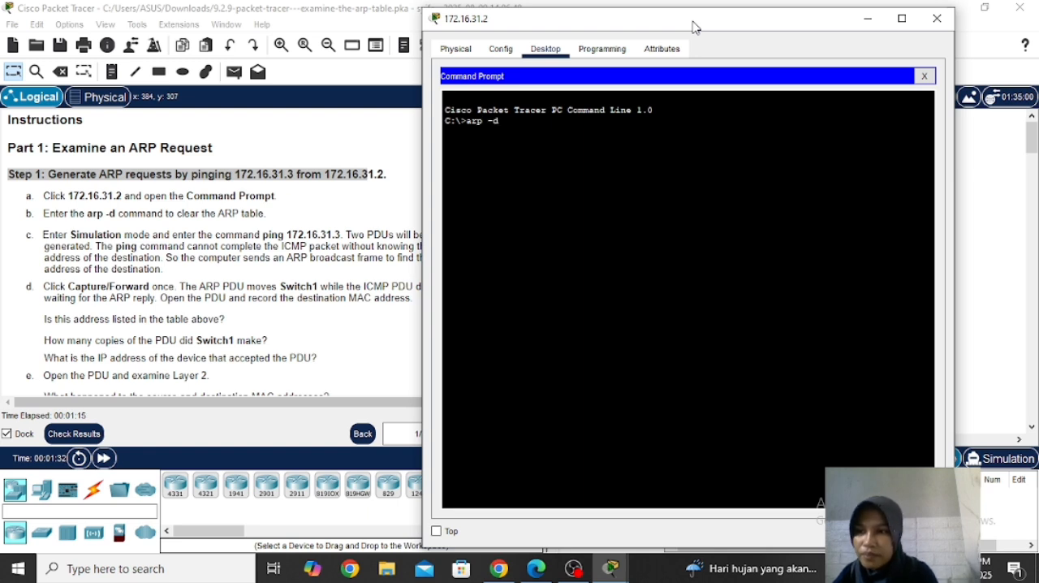
{"action": "key", "text": "Return"}
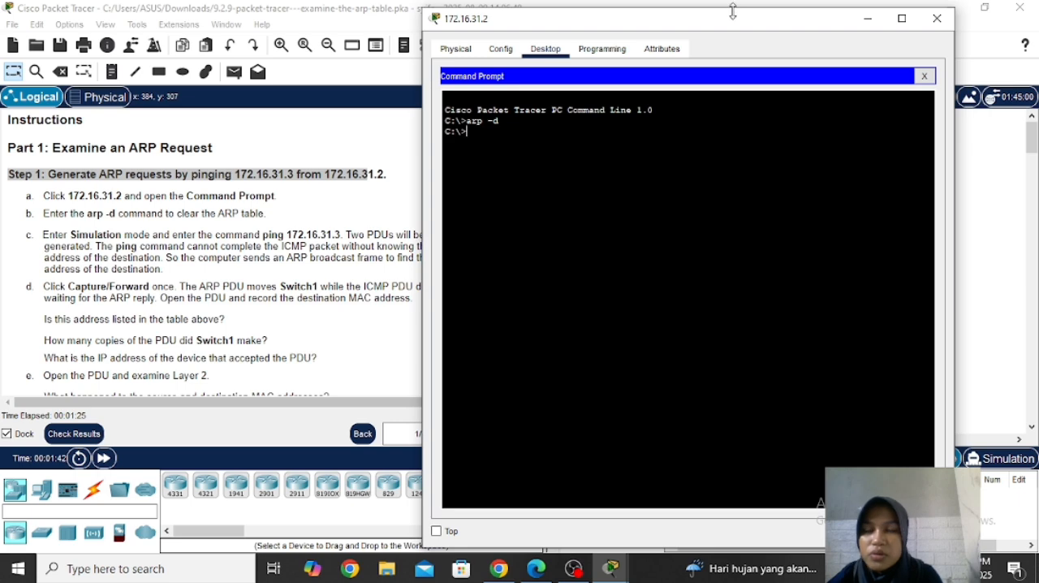
Step: Return to the main workspace and switch the network to Simulation mode
{"action": "left_click_drag", "start_coordinate": [733, 8], "coordinate": [500, 40]}
{"action": "left_click_drag", "start_coordinate": [557, 62], "coordinate": [457, 69]}
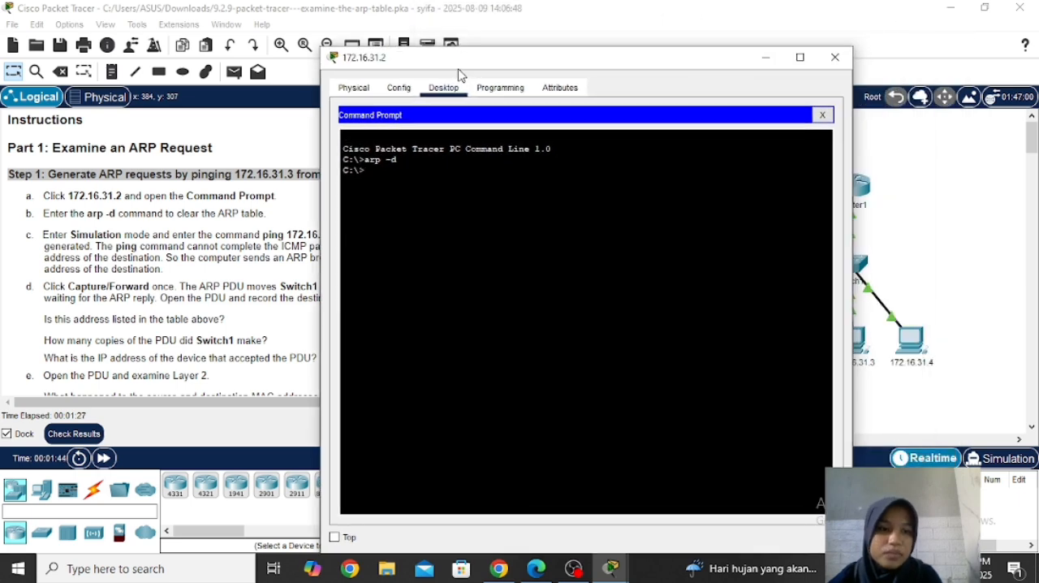
{"action": "left_click", "coordinate": [946, 368]}
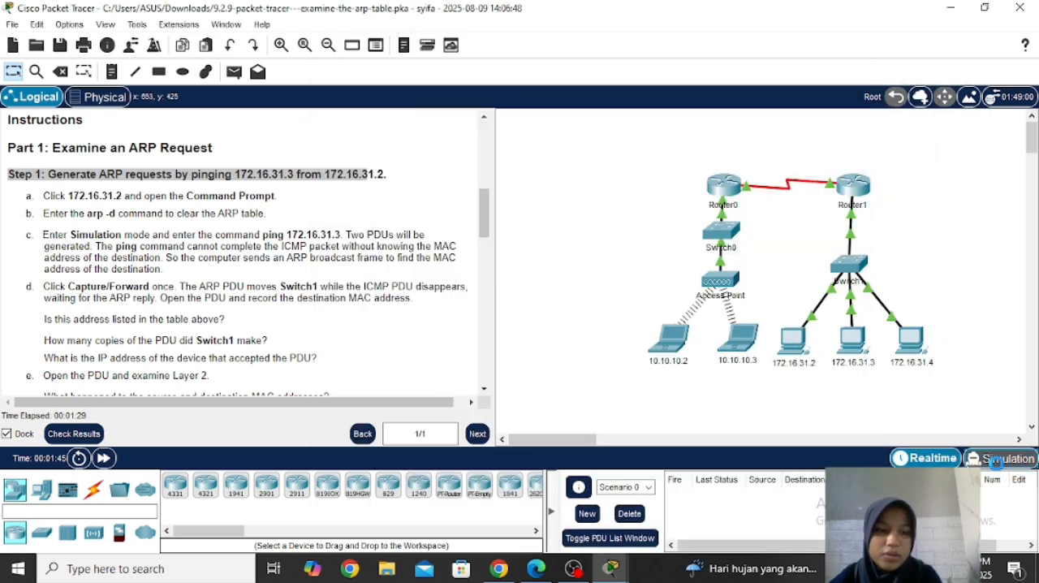
{"action": "left_click", "coordinate": [995, 460]}
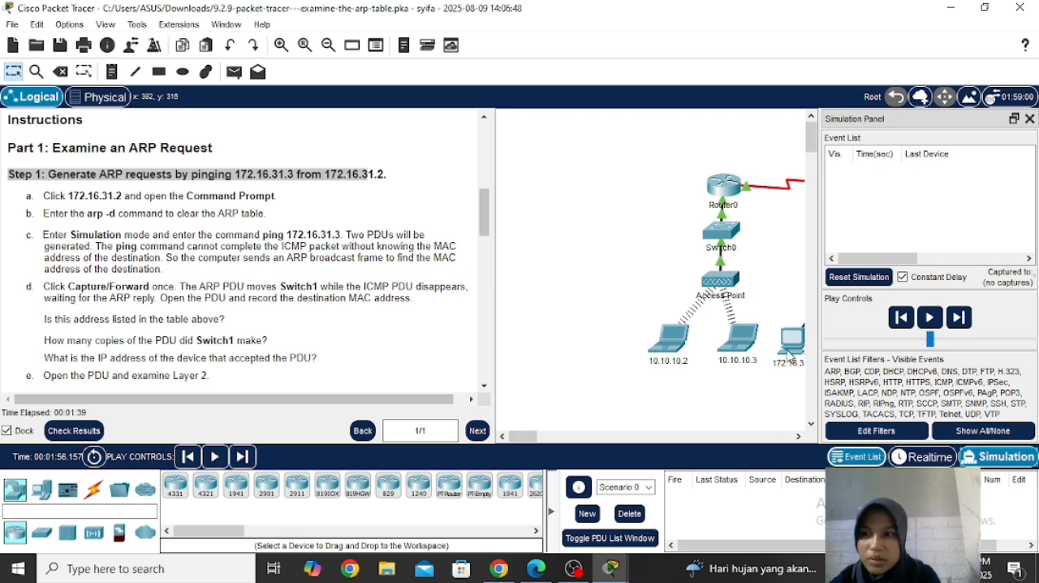
Step: Run ping 172.16.31.3 from the Command Prompt of PC 172.16.31.2 and minimize its window
{"action": "mouse_move", "coordinate": [787, 355]}
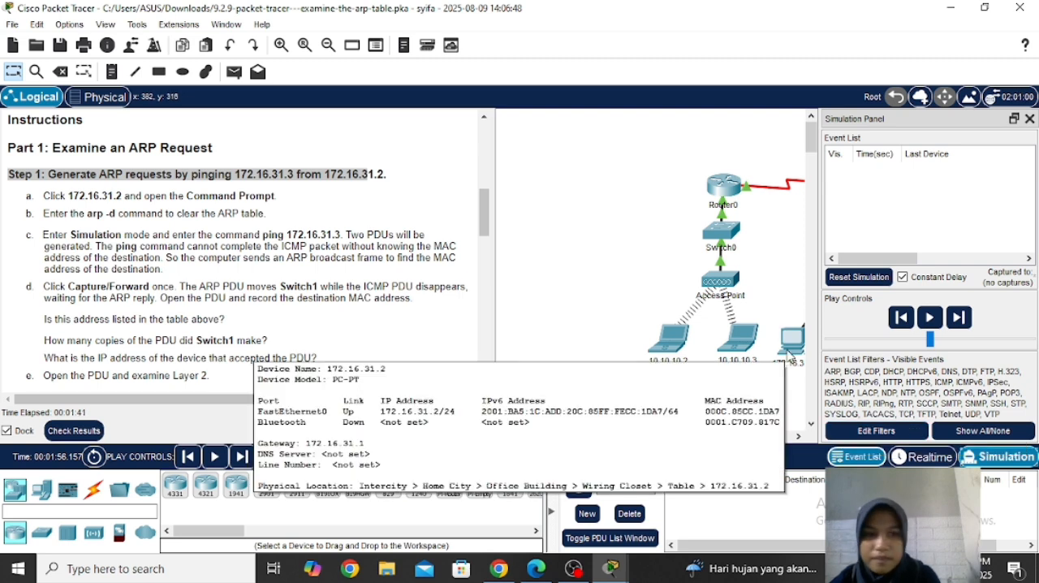
{"action": "left_click", "coordinate": [792, 336]}
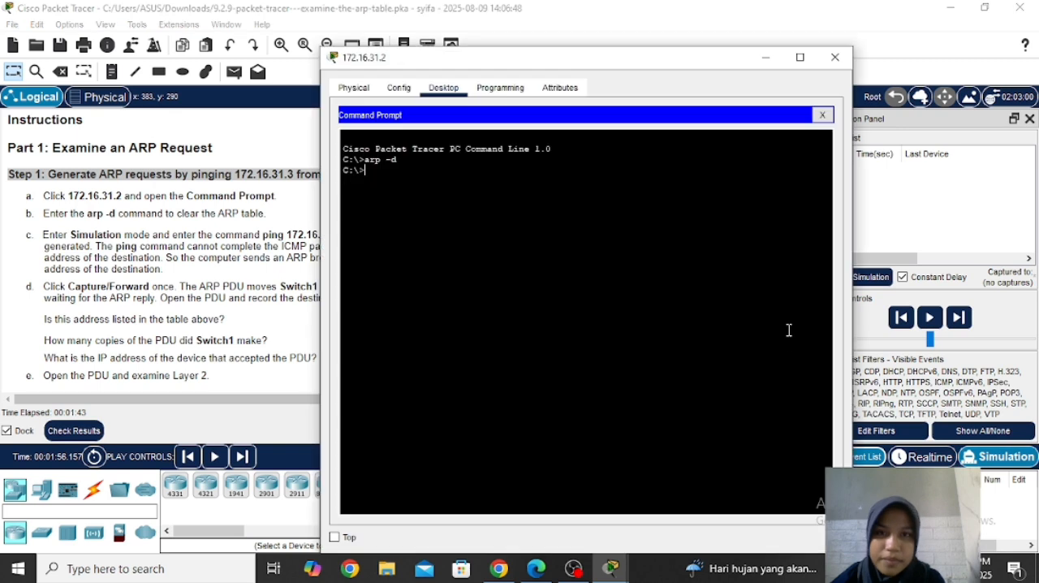
{"action": "type", "text": "pi"}
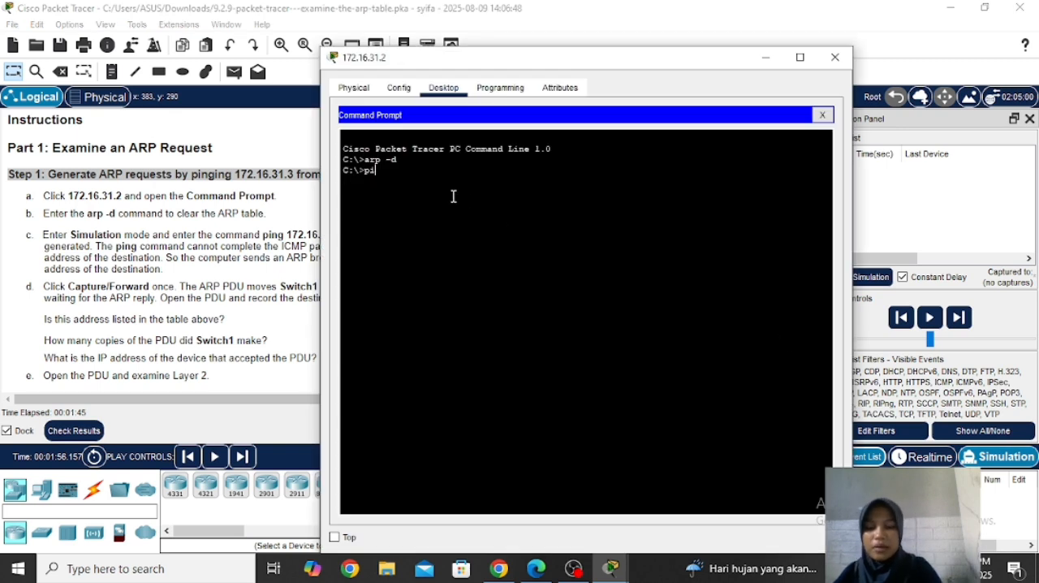
{"action": "type", "text": "ng 172"}
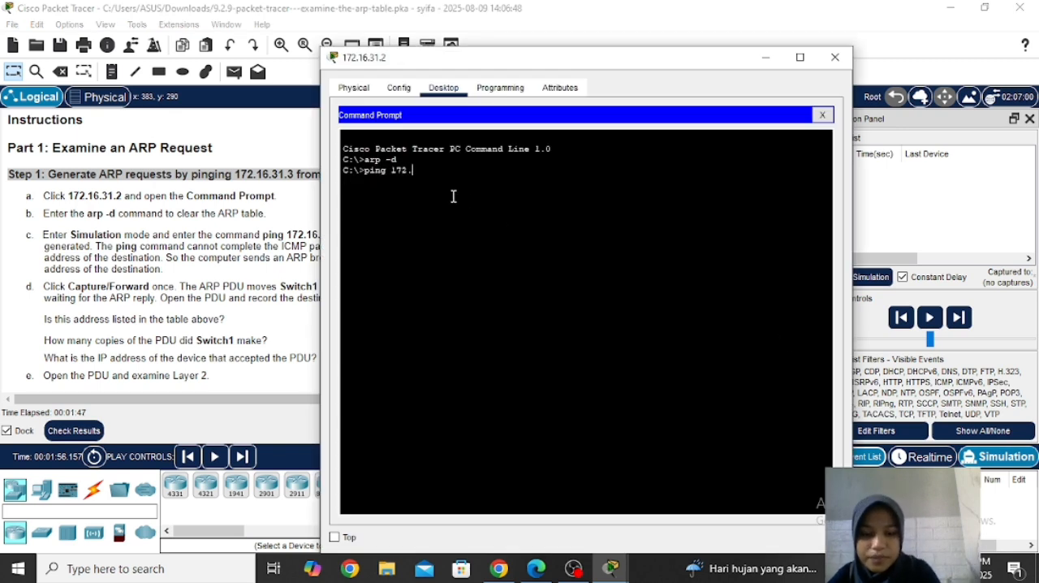
{"action": "type", "text": ".16."}
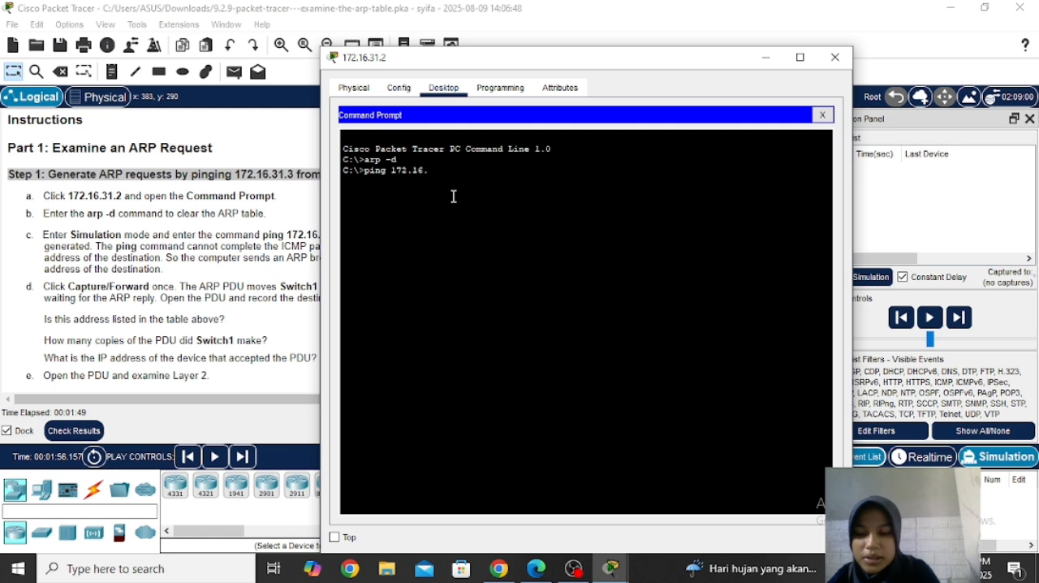
{"action": "type", "text": "31.3"}
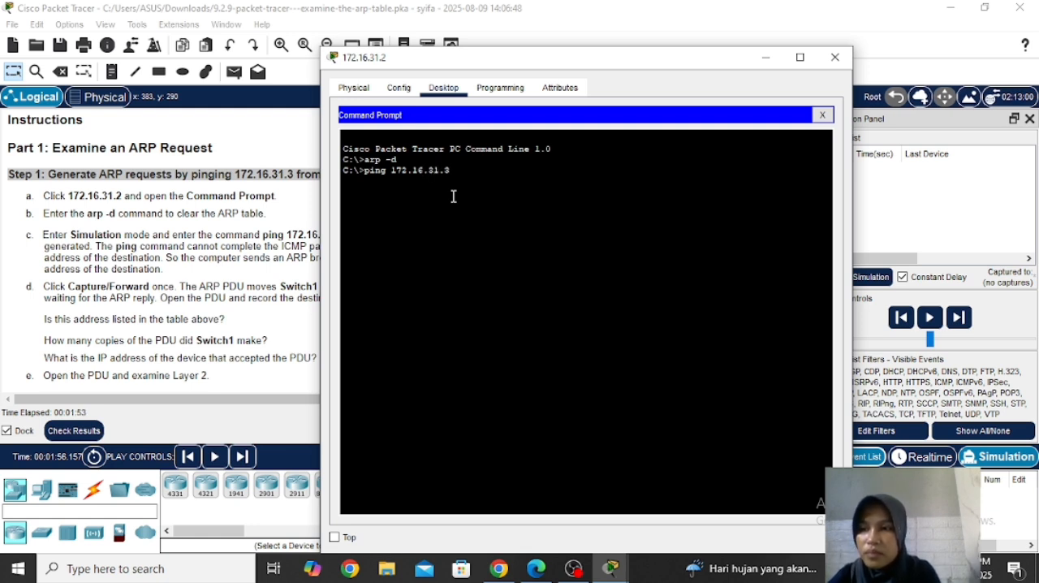
{"action": "key", "text": "Return"}
{"action": "left_click", "coordinate": [766, 57]}
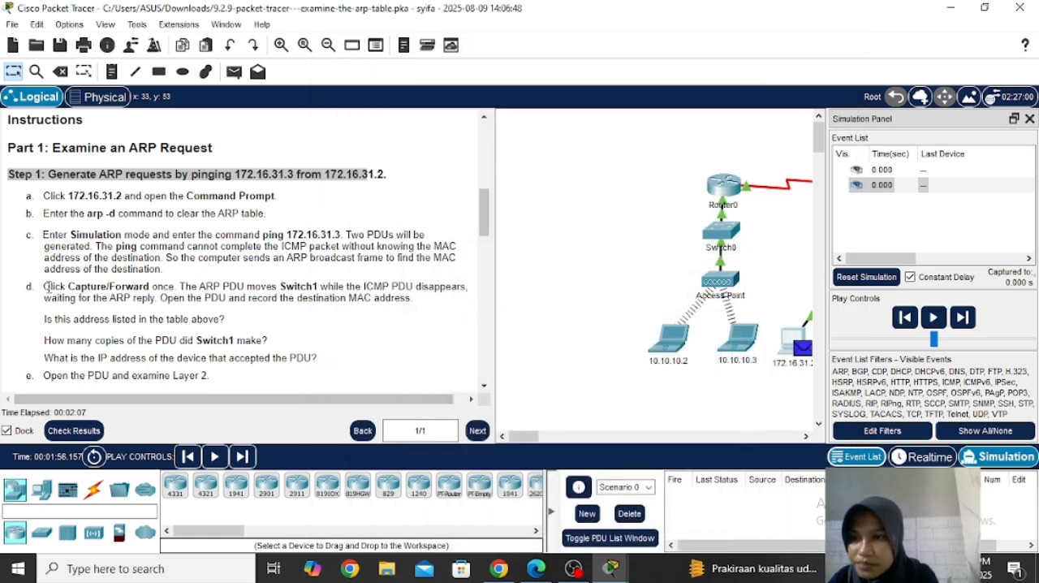
Step: Advance the simulation by one event to move the ARP PDU from 172.16.31.2 to Switch1, and bring Switch1 into view
{"action": "left_click_drag", "start_coordinate": [43, 289], "coordinate": [266, 302]}
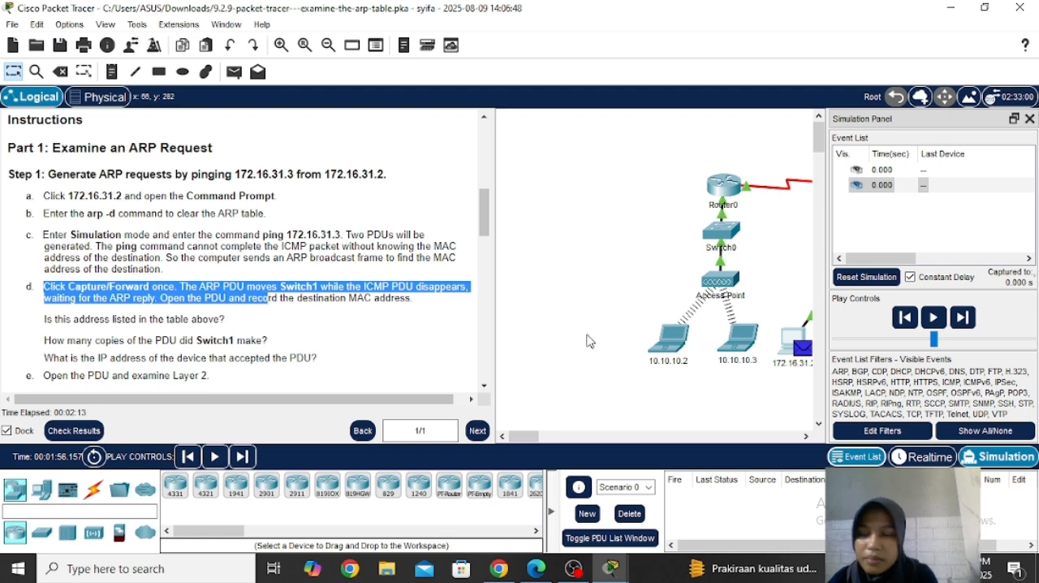
{"action": "left_click", "coordinate": [959, 322]}
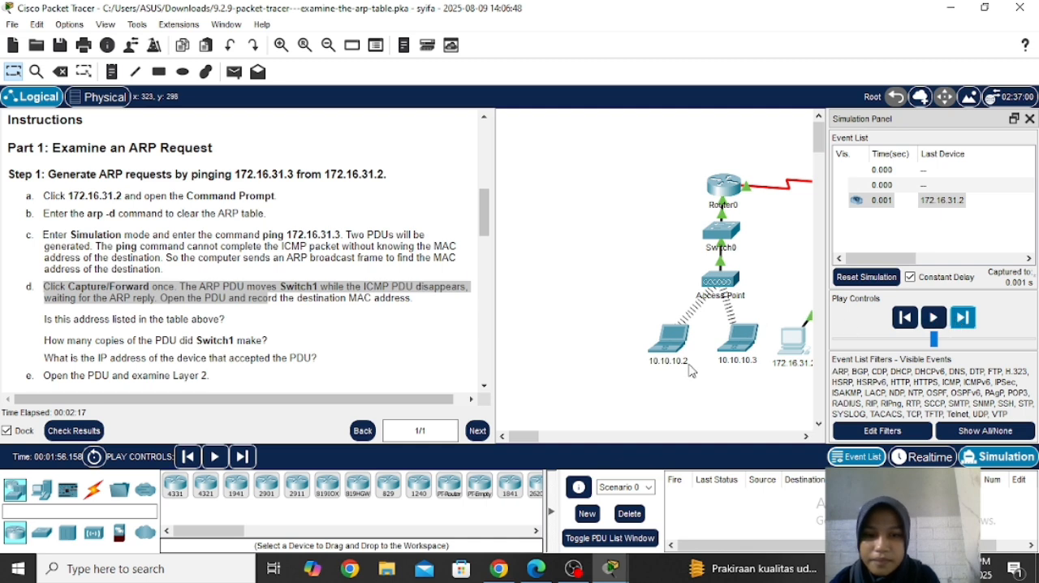
{"action": "left_click_drag", "start_coordinate": [524, 437], "coordinate": [544, 441]}
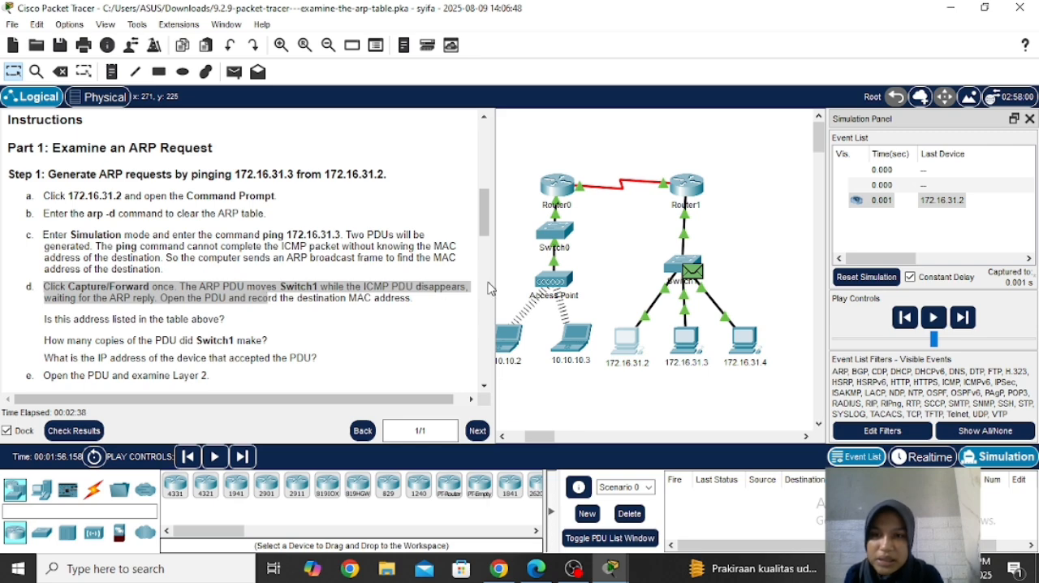
Step: Advance the simulation by one more event so Switch1 forwards the ARP request to its other connected devices
{"action": "mouse_move", "coordinate": [487, 224]}
{"action": "left_mouse_down"}
{"action": "mouse_move", "coordinate": [485, 199]}
{"action": "mouse_move", "coordinate": [482, 237]}
{"action": "left_mouse_up"}
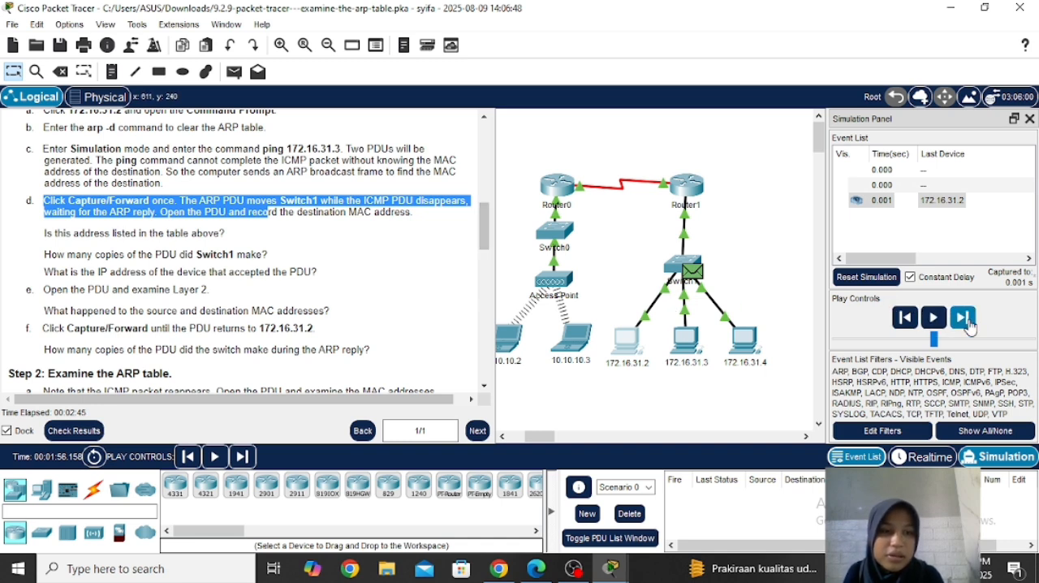
{"action": "left_click_drag", "start_coordinate": [478, 232], "coordinate": [478, 239]}
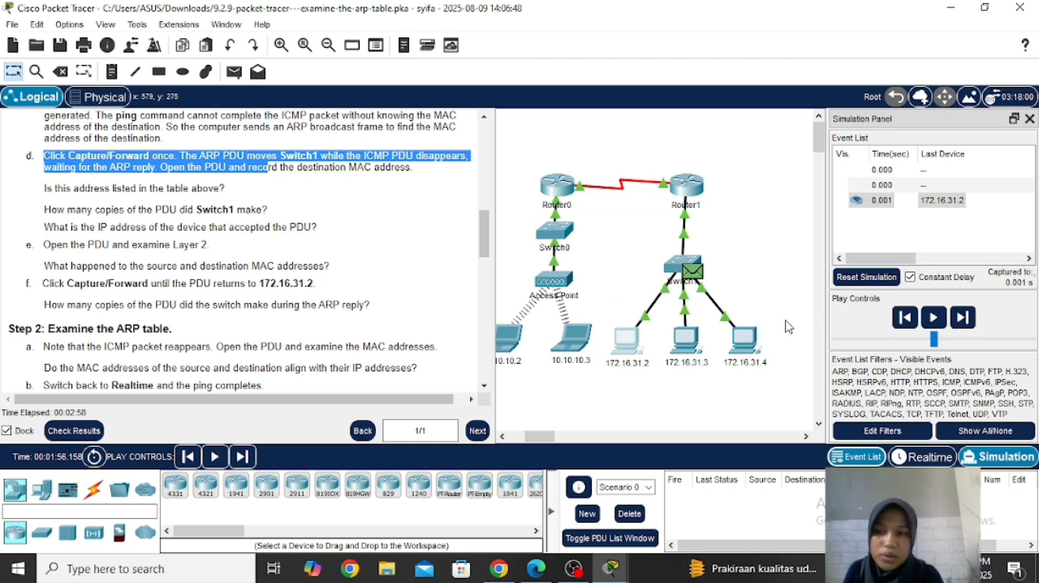
{"action": "left_click", "coordinate": [964, 318]}
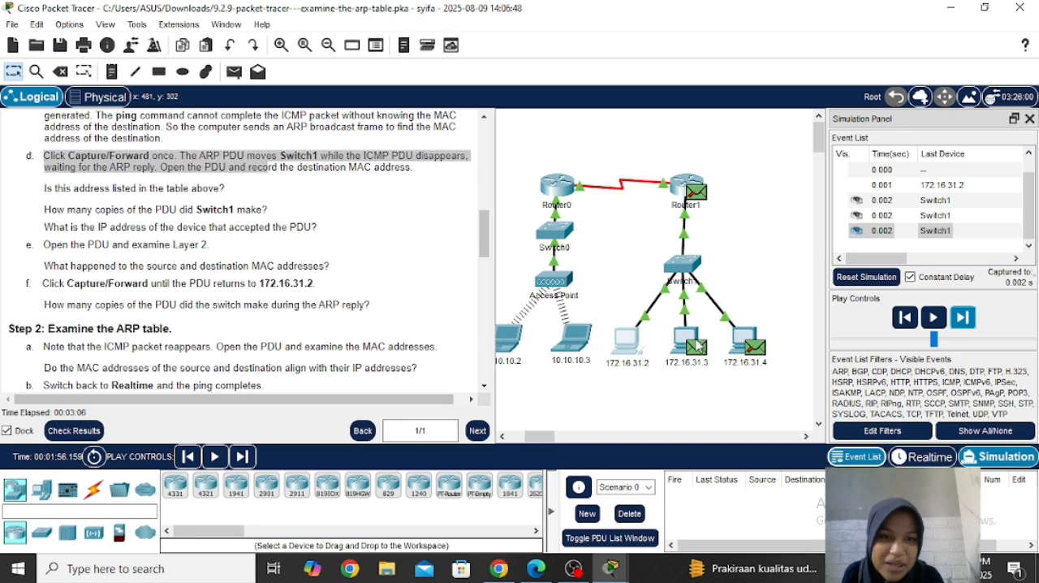
Step: Examine the inbound Layer 2 details of the PDU at 172.16.31.3, including its source and destination MAC addresses, and close it
{"action": "mouse_move", "coordinate": [760, 340]}
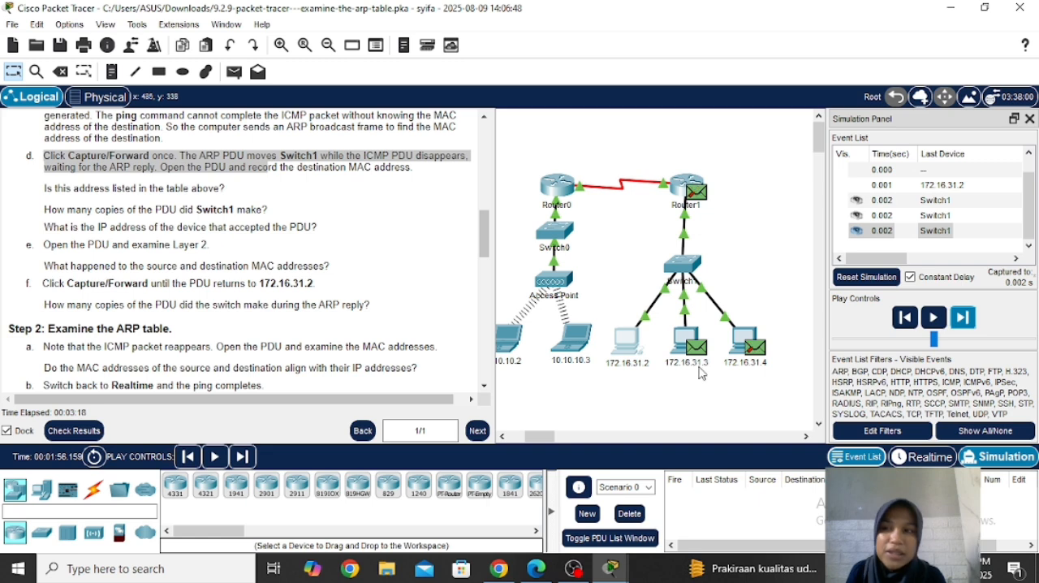
{"action": "mouse_move", "coordinate": [702, 372]}
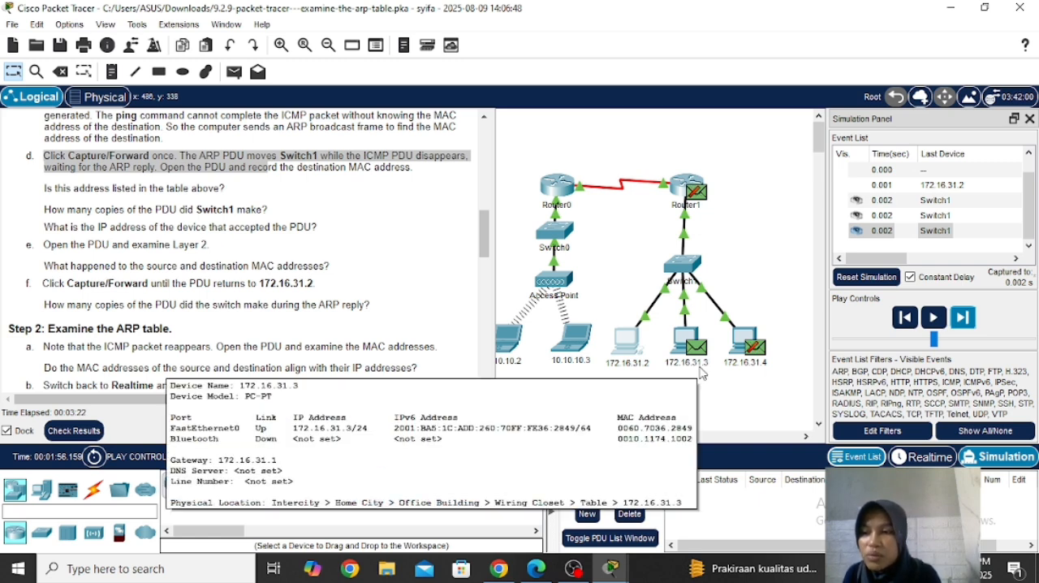
{"action": "left_click", "coordinate": [703, 352]}
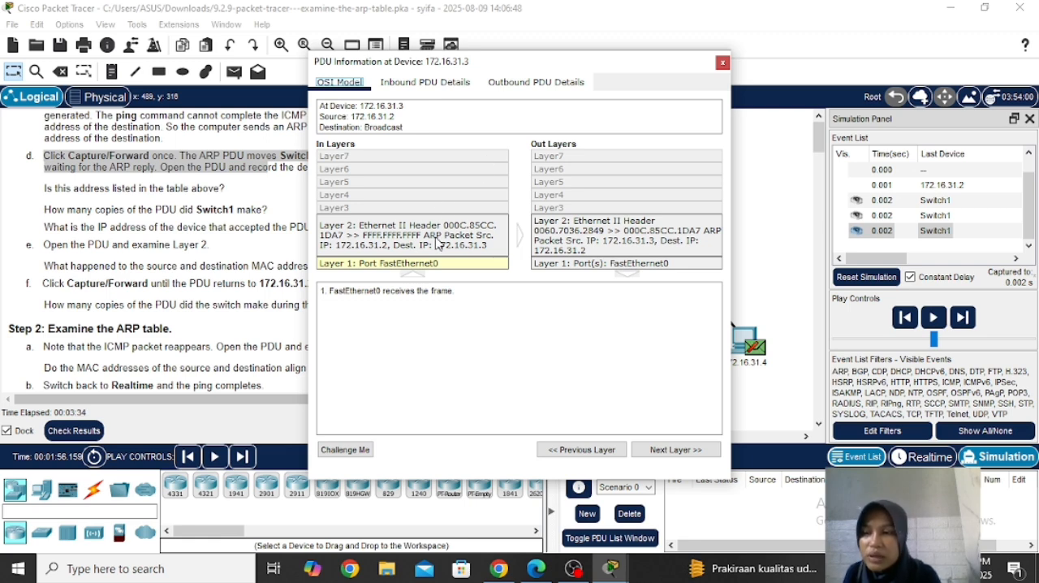
{"action": "left_click", "coordinate": [392, 250]}
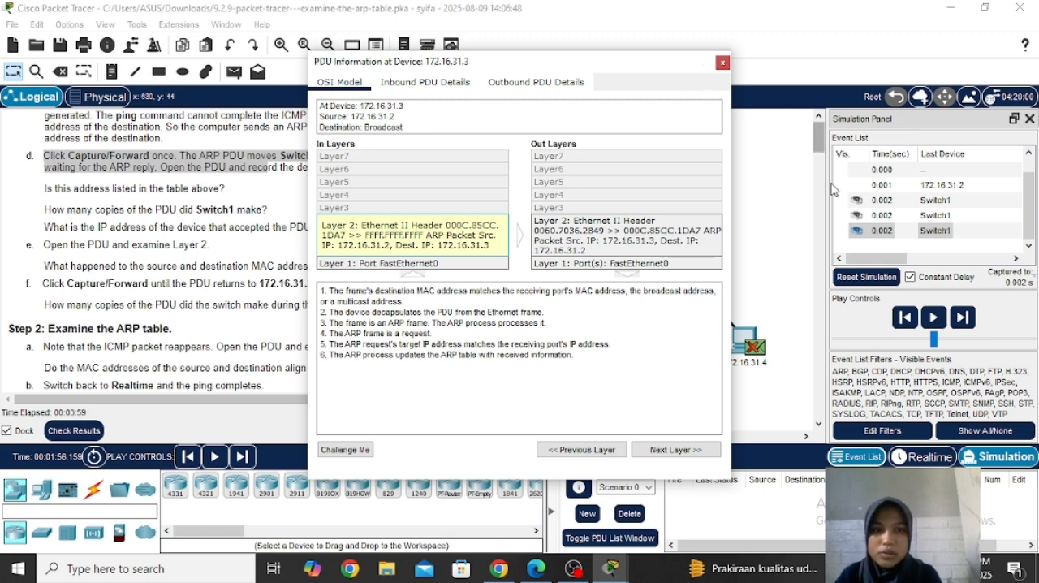
{"action": "left_click", "coordinate": [722, 63]}
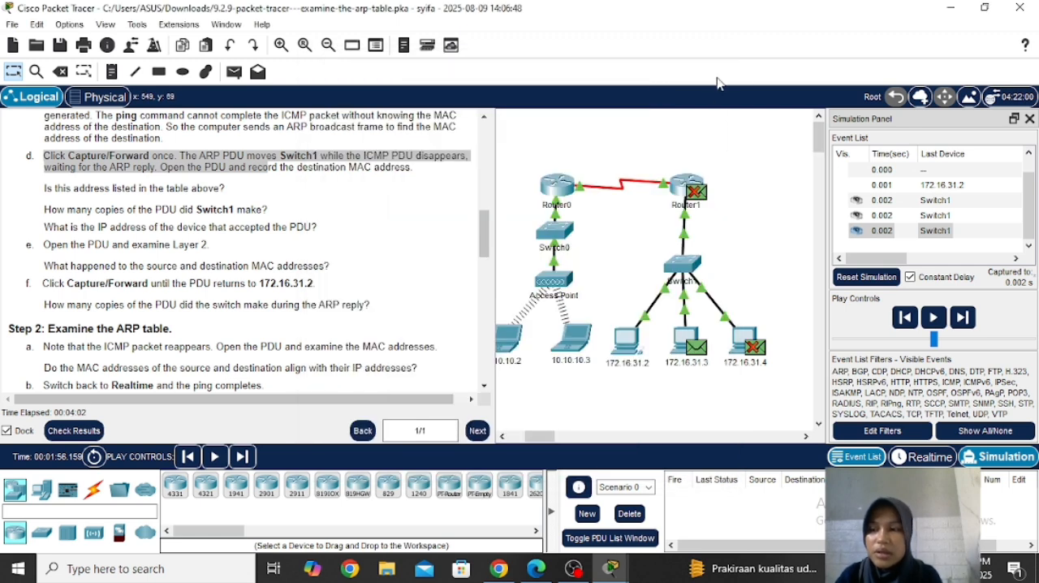
Step: Advance the simulation by two events until the ARP reply returns to 172.16.31.2
{"action": "left_click", "coordinate": [963, 319]}
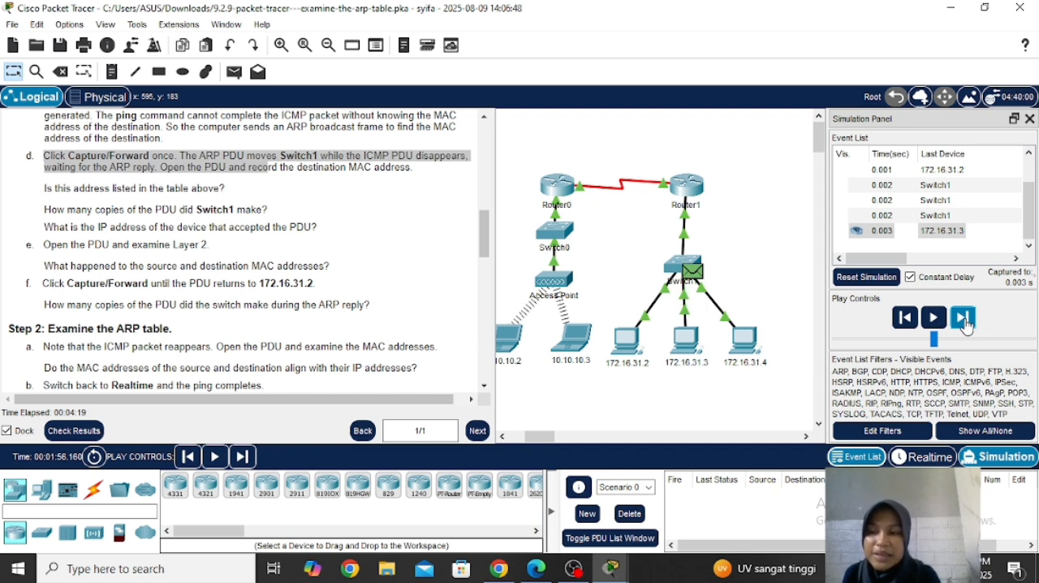
{"action": "left_click", "coordinate": [962, 318]}
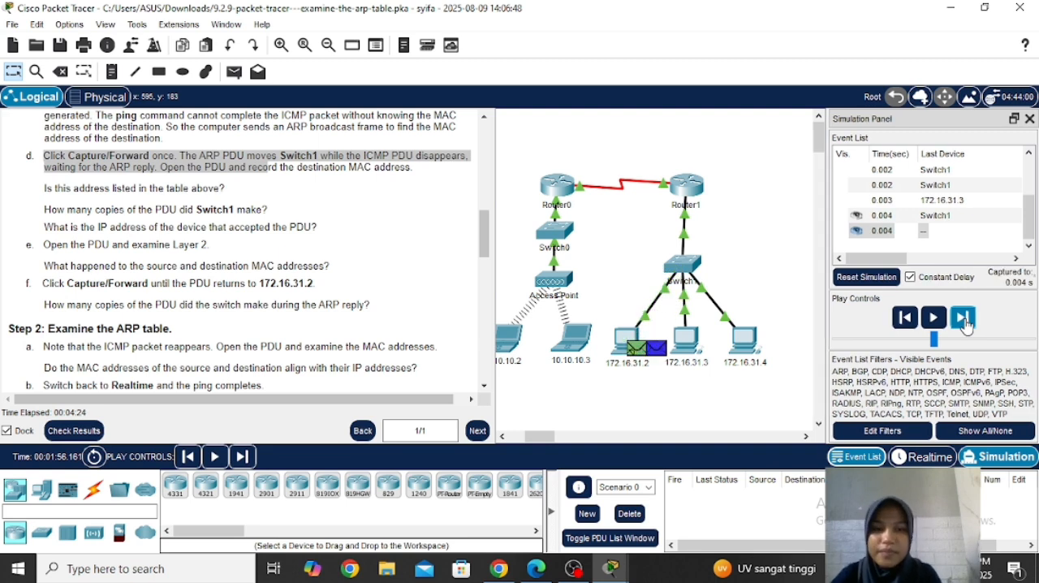
Step: Following Step 2a of the instructions, open the PDU at 172.16.31.2, examine its source and destination MAC addresses, and close it
{"action": "left_click", "coordinate": [481, 250]}
{"action": "left_click_drag", "start_coordinate": [481, 249], "coordinate": [479, 281]}
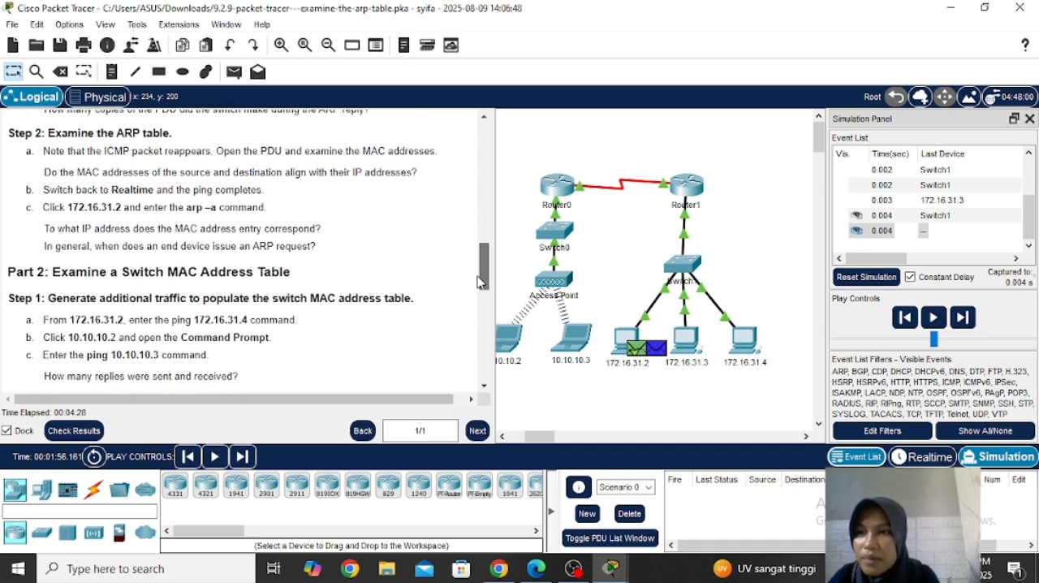
{"action": "left_click", "coordinate": [42, 152]}
{"action": "left_click_drag", "start_coordinate": [42, 152], "coordinate": [256, 188]}
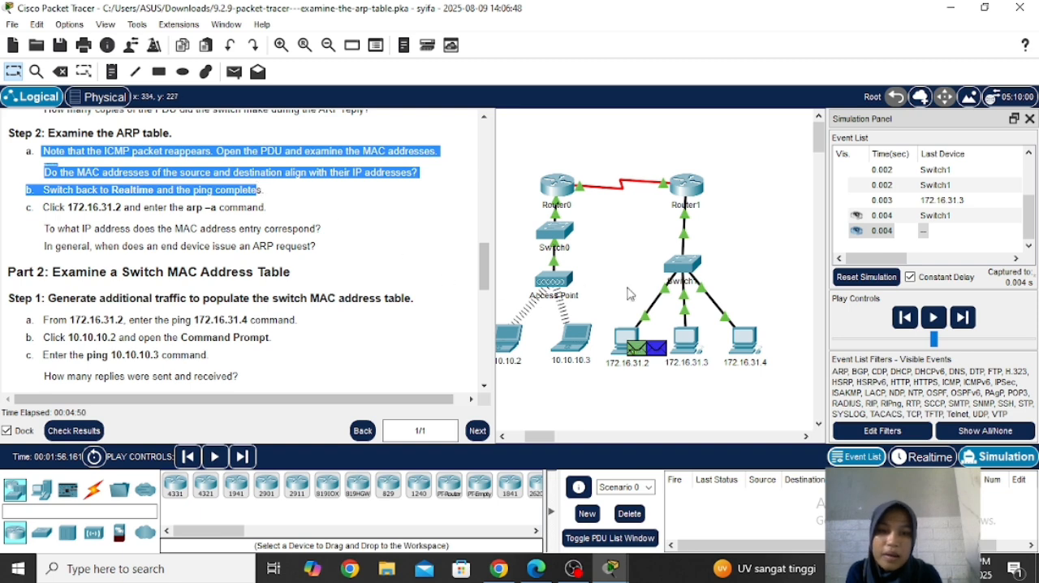
{"action": "left_click", "coordinate": [636, 357]}
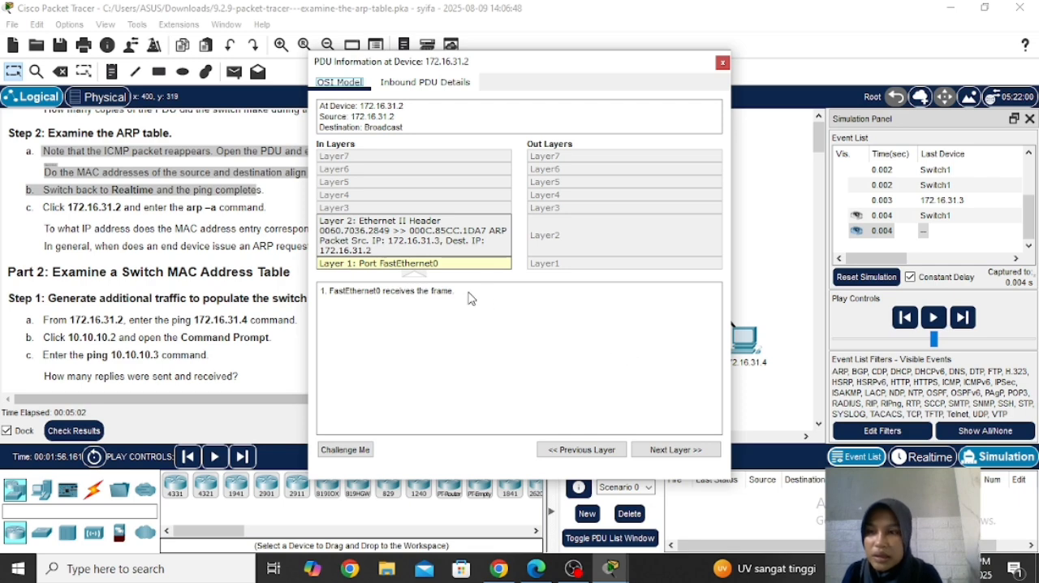
{"action": "left_click", "coordinate": [722, 63]}
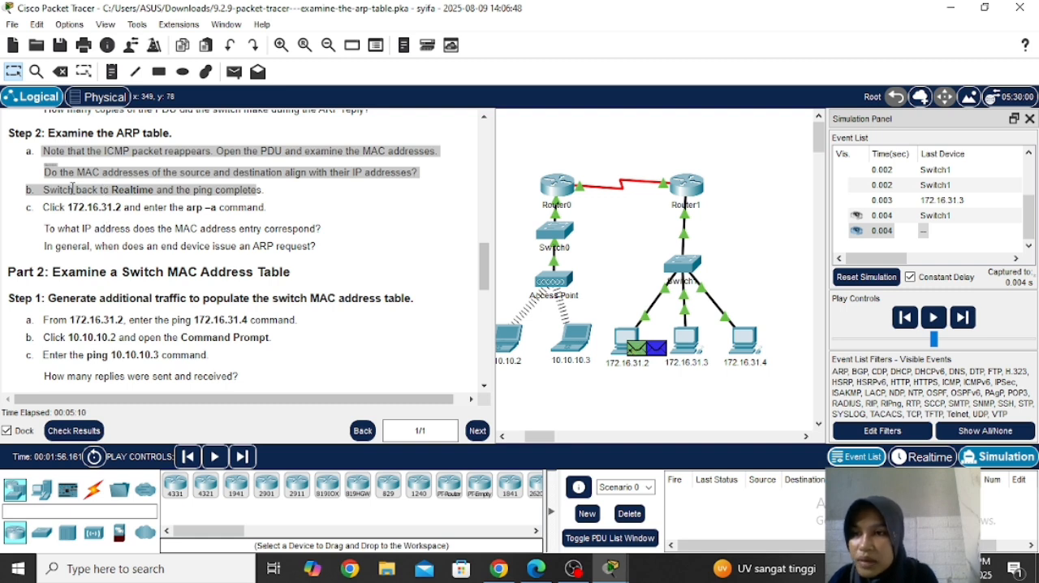
Step: Switch the network back to Realtime mode so that the ping completes, and bring the whole topology into view
{"action": "left_click_drag", "start_coordinate": [51, 189], "coordinate": [261, 187]}
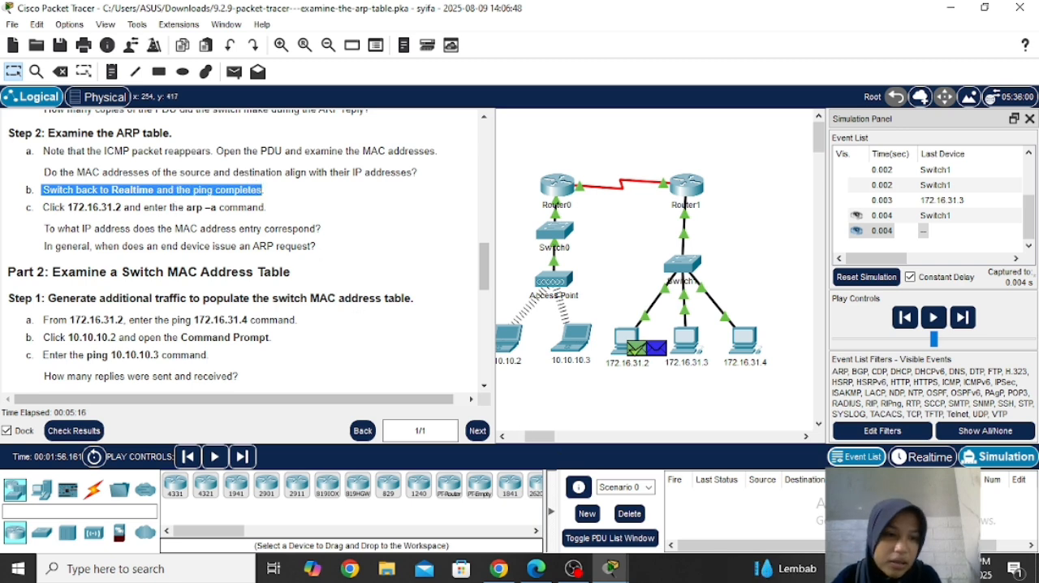
{"action": "left_click", "coordinate": [915, 458]}
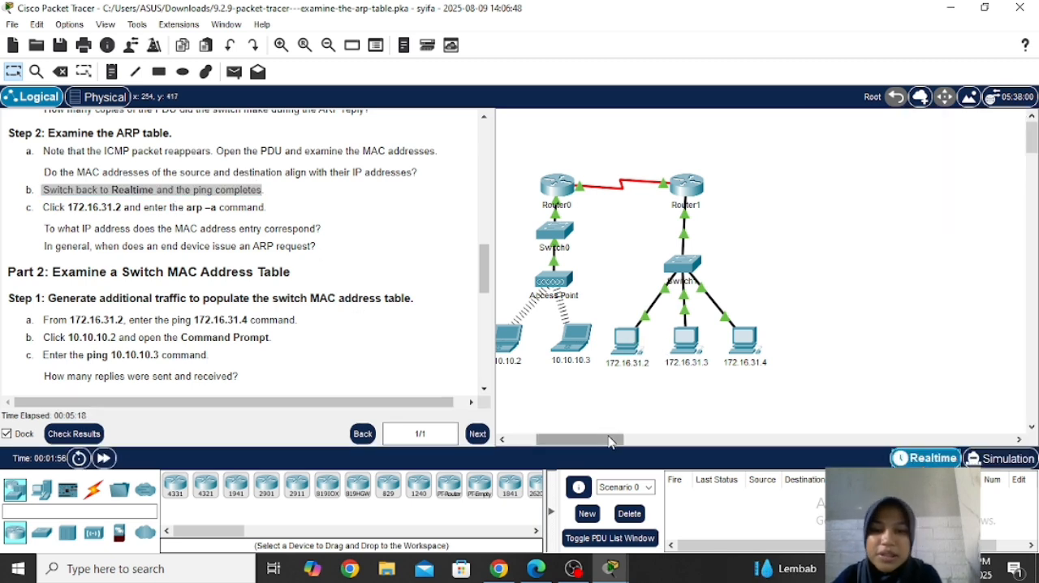
{"action": "left_click_drag", "start_coordinate": [605, 440], "coordinate": [598, 443]}
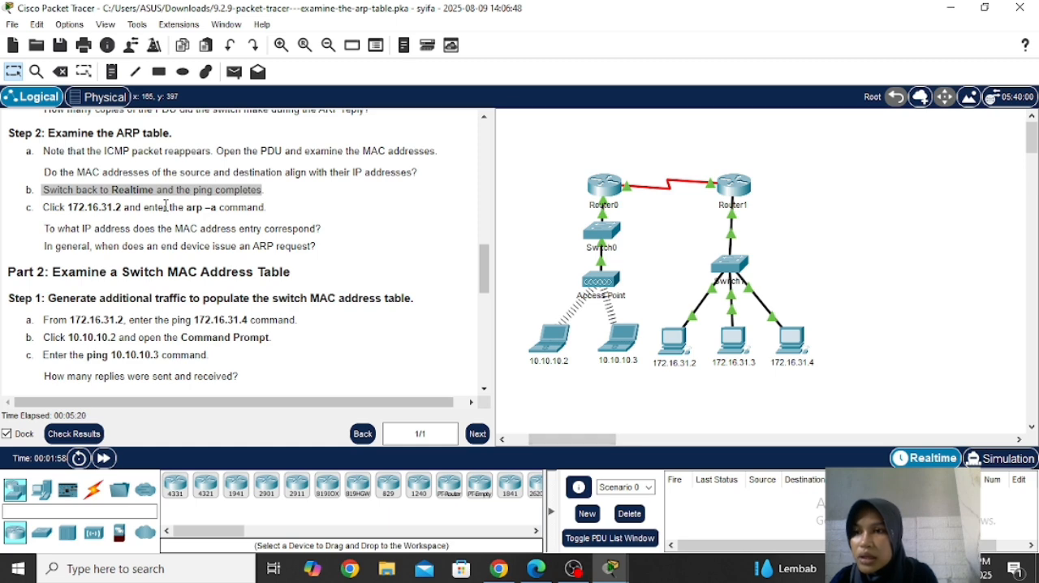
Step: Run the arp -a command in the Command Prompt of 172.16.31.2
{"action": "left_click_drag", "start_coordinate": [43, 207], "coordinate": [305, 228]}
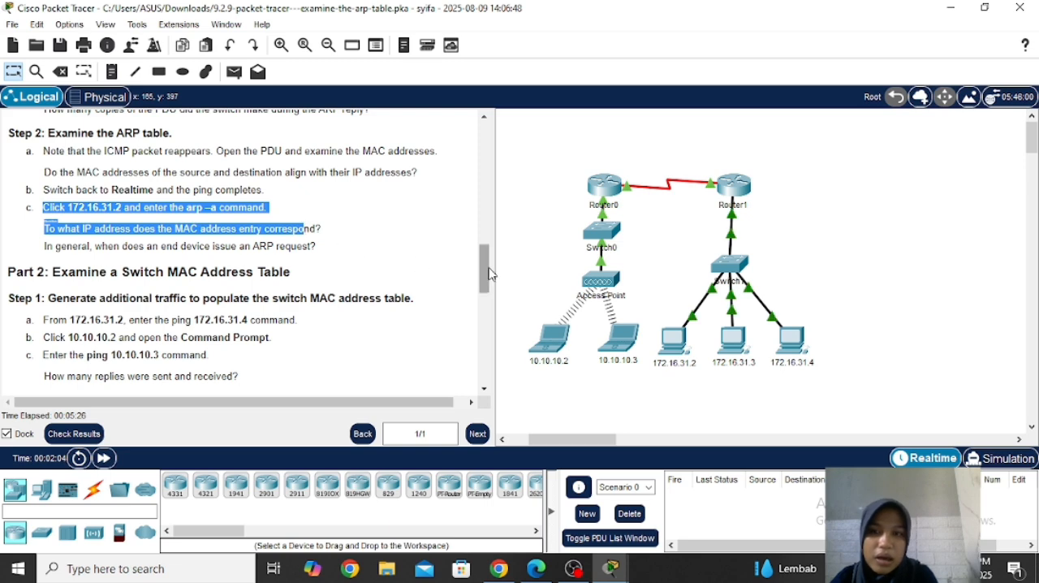
{"action": "left_click", "coordinate": [674, 340]}
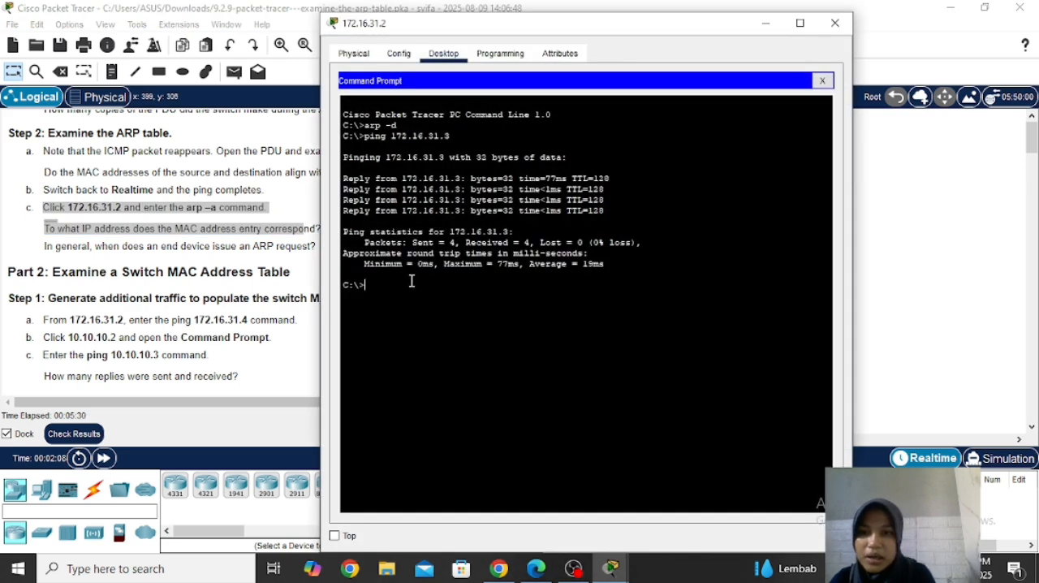
{"action": "type", "text": "arp -a"}
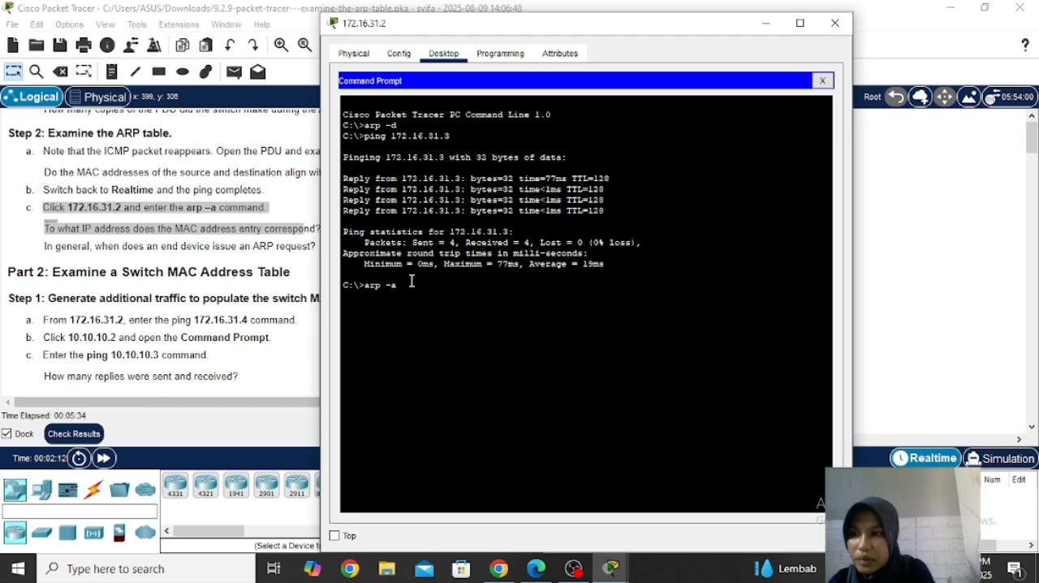
{"action": "key", "text": "Return"}
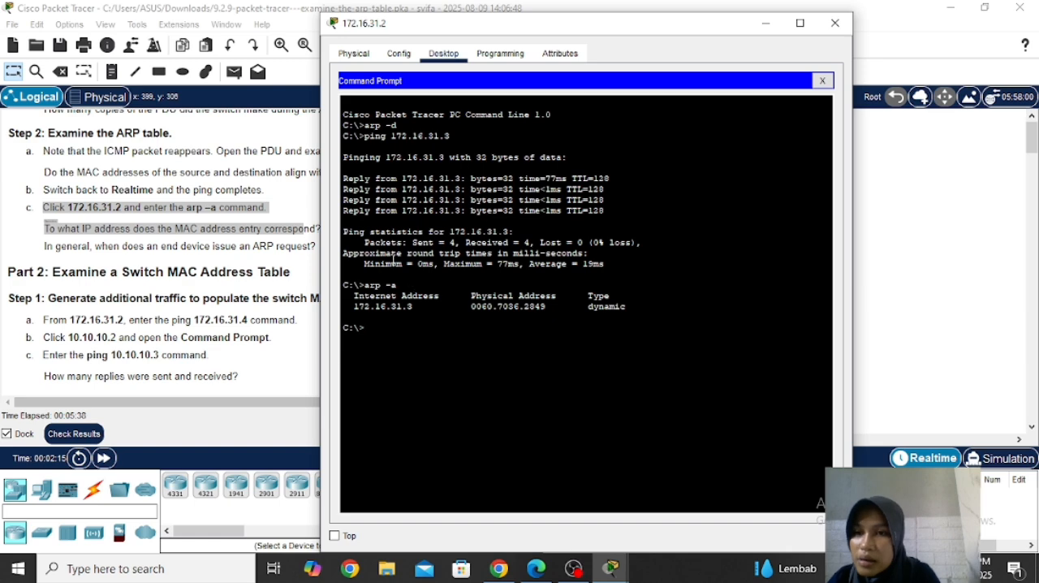
Step: Check the ARP table entry at 172.16.31.2 against the question asking which IP address the MAC address entry corresponds to
{"action": "left_click_drag", "start_coordinate": [491, 34], "coordinate": [672, 22]}
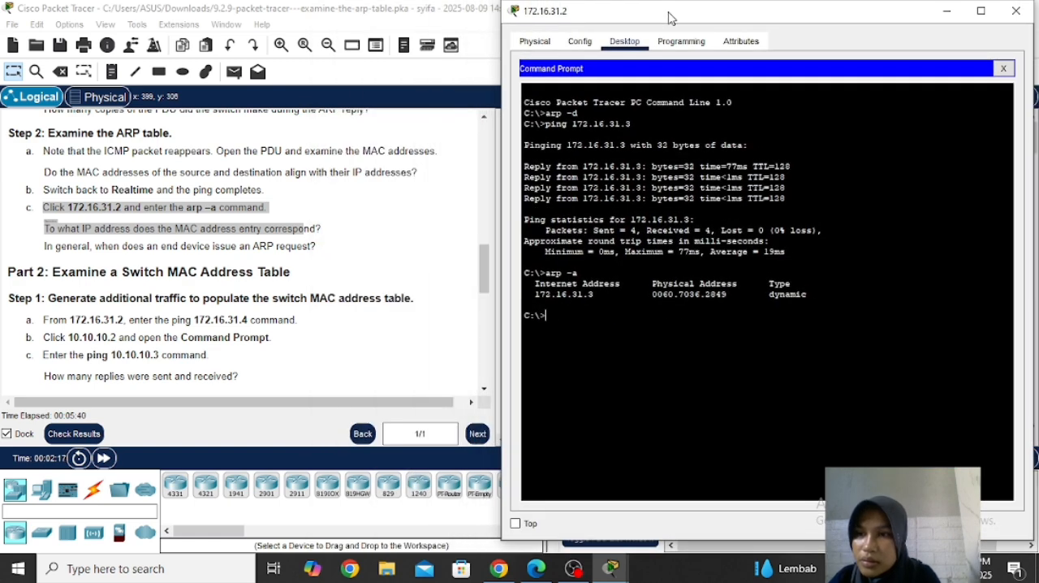
{"action": "left_click", "coordinate": [69, 224]}
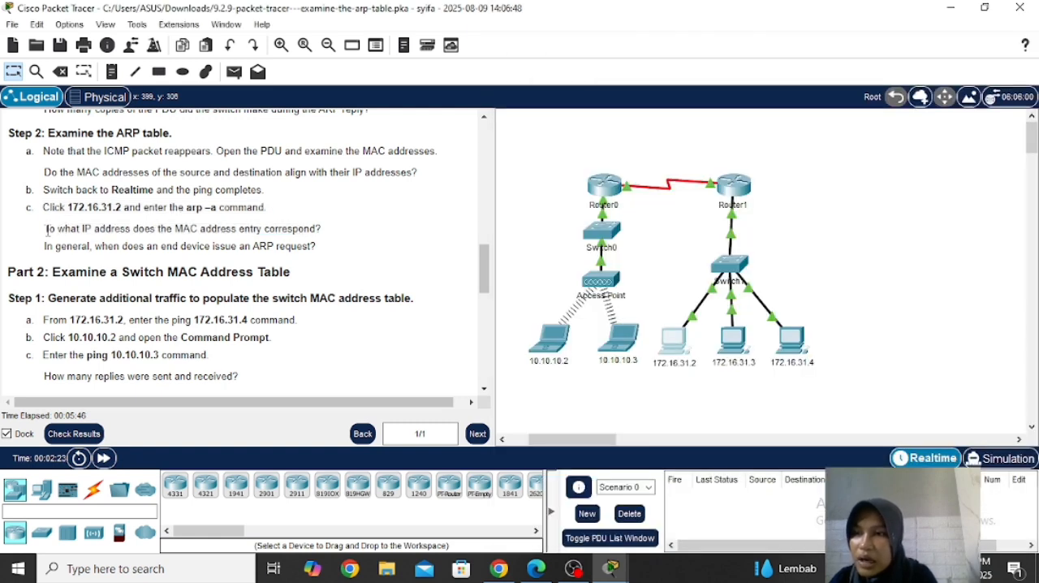
{"action": "left_click_drag", "start_coordinate": [47, 229], "coordinate": [354, 230]}
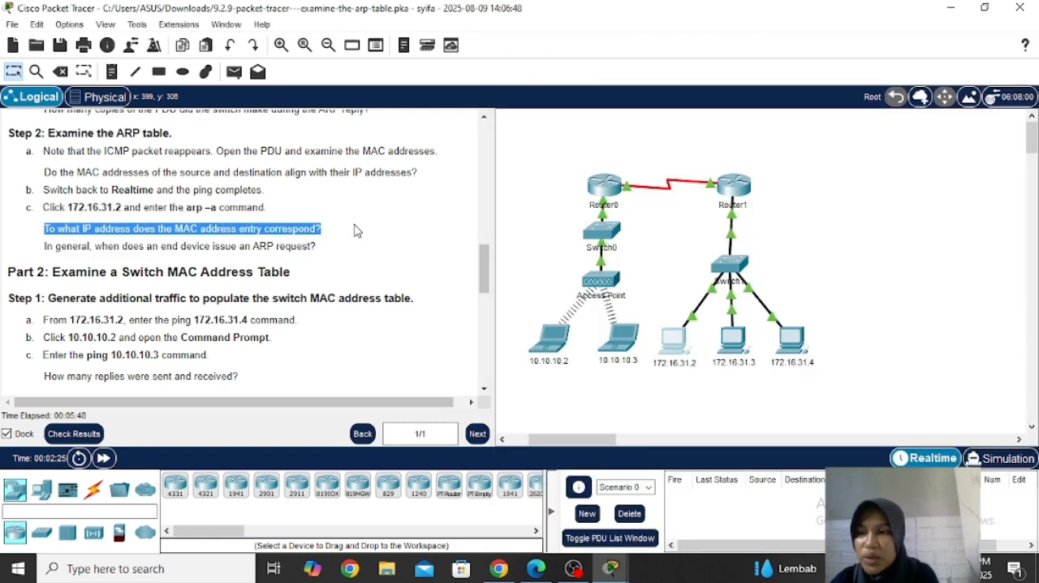
{"action": "mouse_move", "coordinate": [610, 569]}
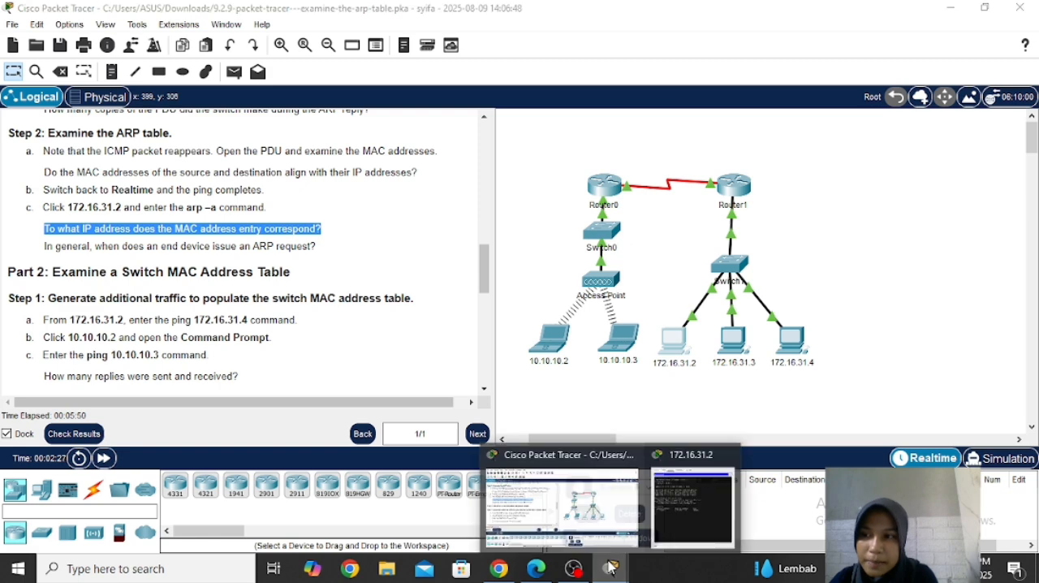
{"action": "left_click", "coordinate": [692, 510]}
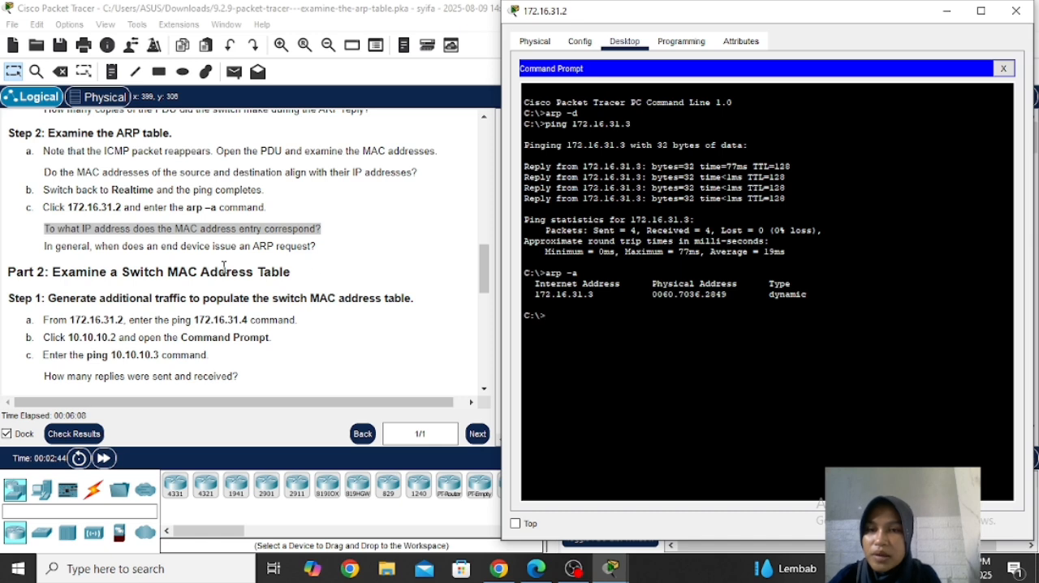
Step: Following Part 2 Step 1, ping 172.16.31.4 from the Command Prompt of 172.16.31.2 and minimize the device window
{"action": "left_click_drag", "start_coordinate": [482, 282], "coordinate": [485, 308]}
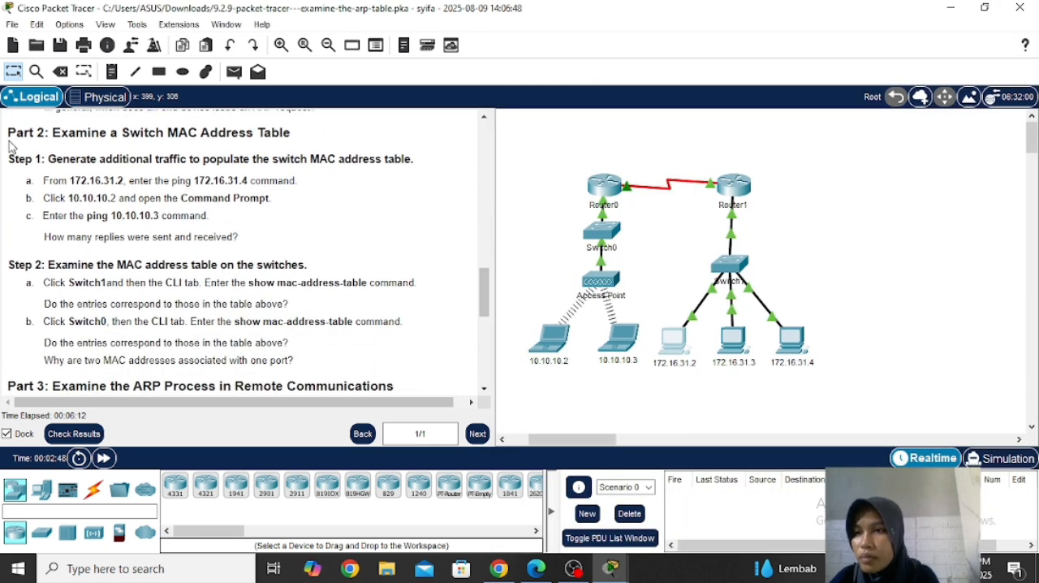
{"action": "left_click_drag", "start_coordinate": [10, 131], "coordinate": [332, 138]}
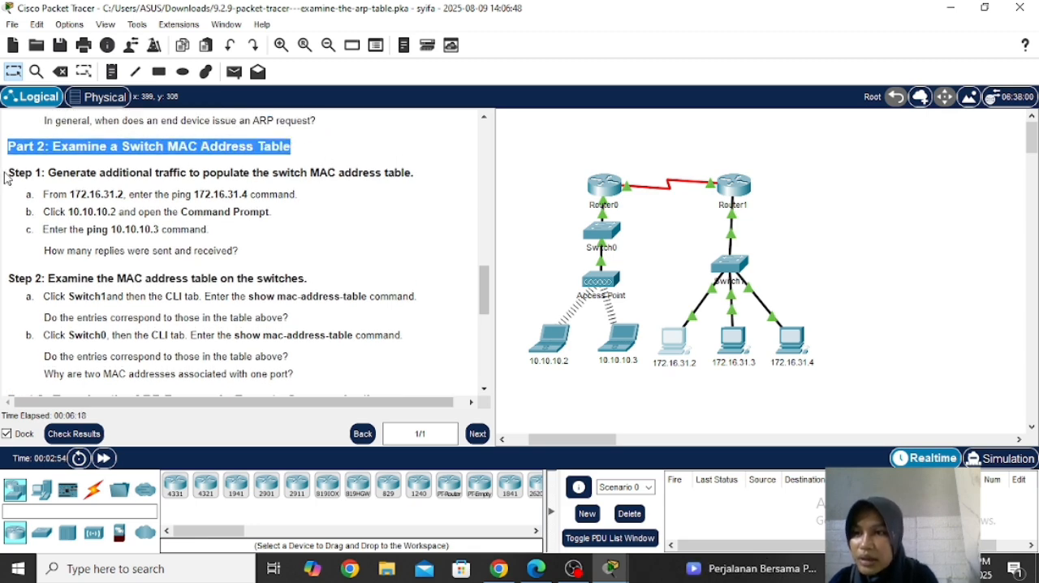
{"action": "left_click_drag", "start_coordinate": [7, 173], "coordinate": [318, 167]}
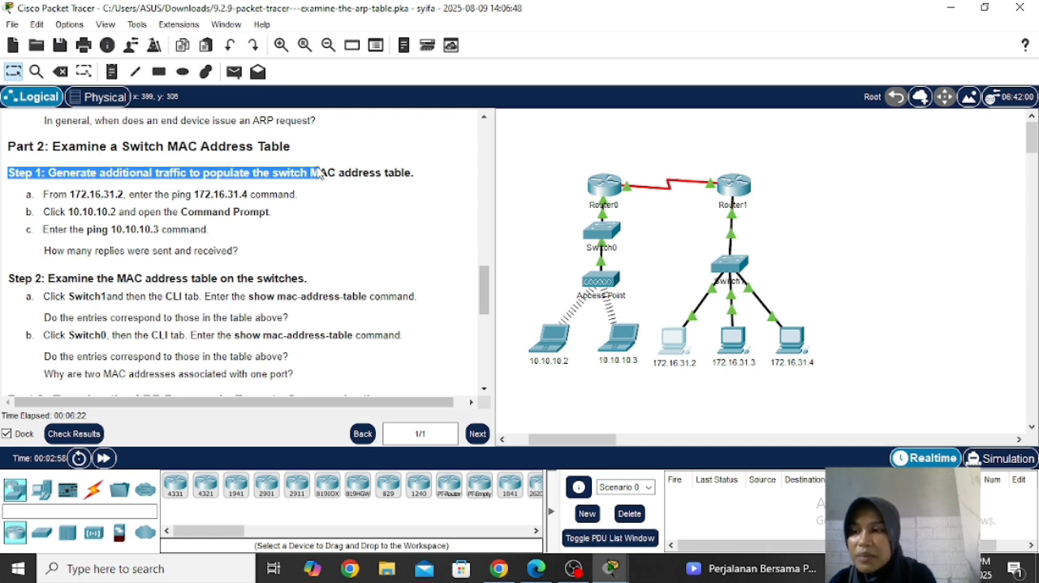
{"action": "left_click", "coordinate": [673, 349]}
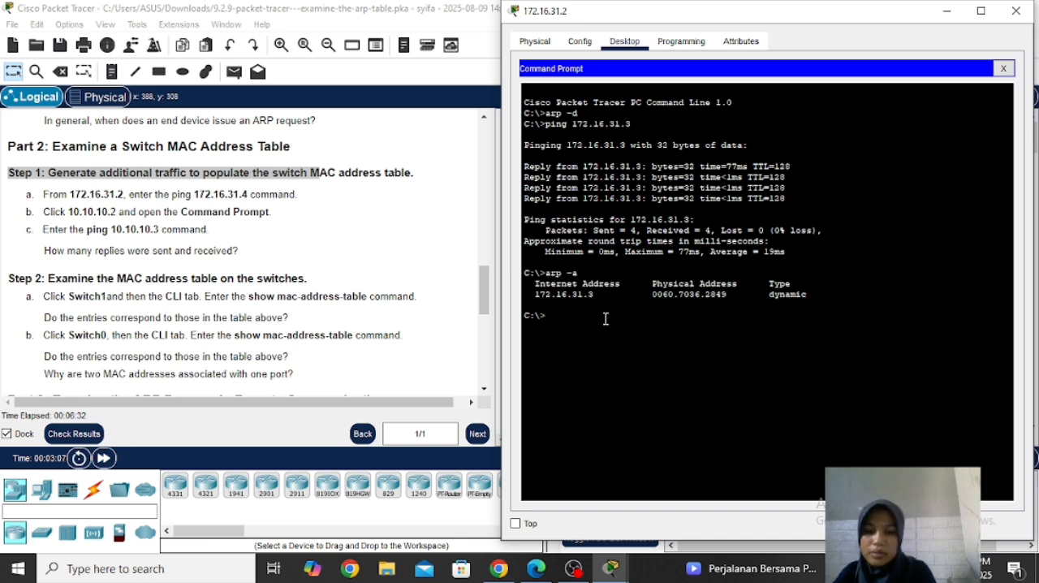
{"action": "type", "text": "ping 1"}
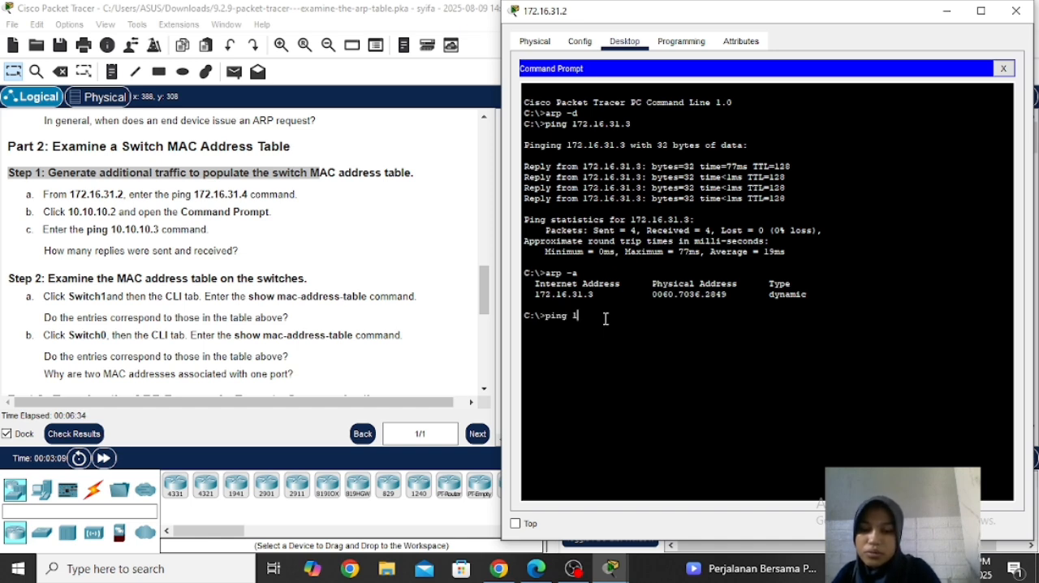
{"action": "type", "text": "72.16.31"}
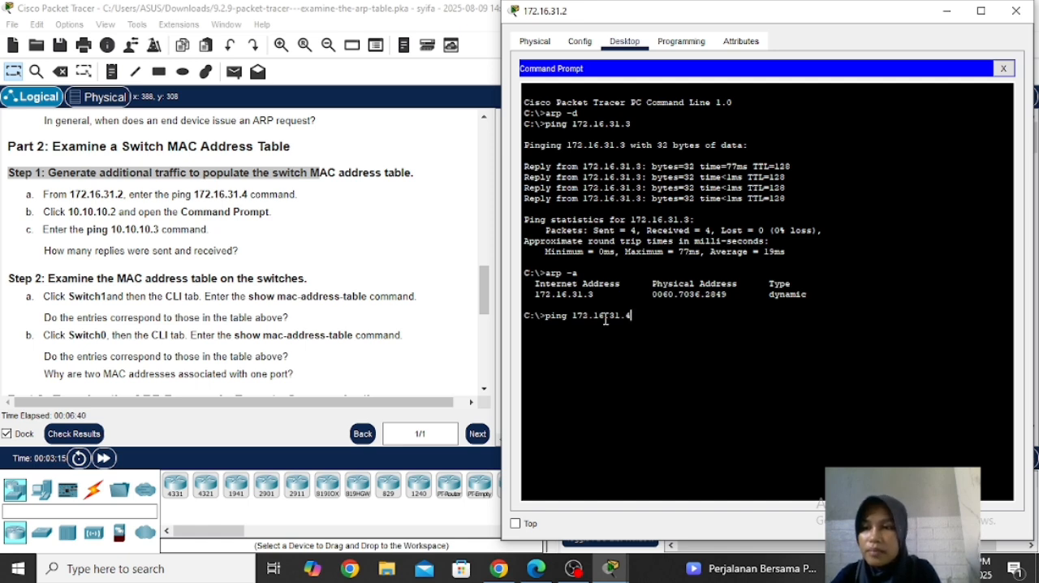
{"action": "type", "text": ".4"}
{"action": "key", "text": "Return"}
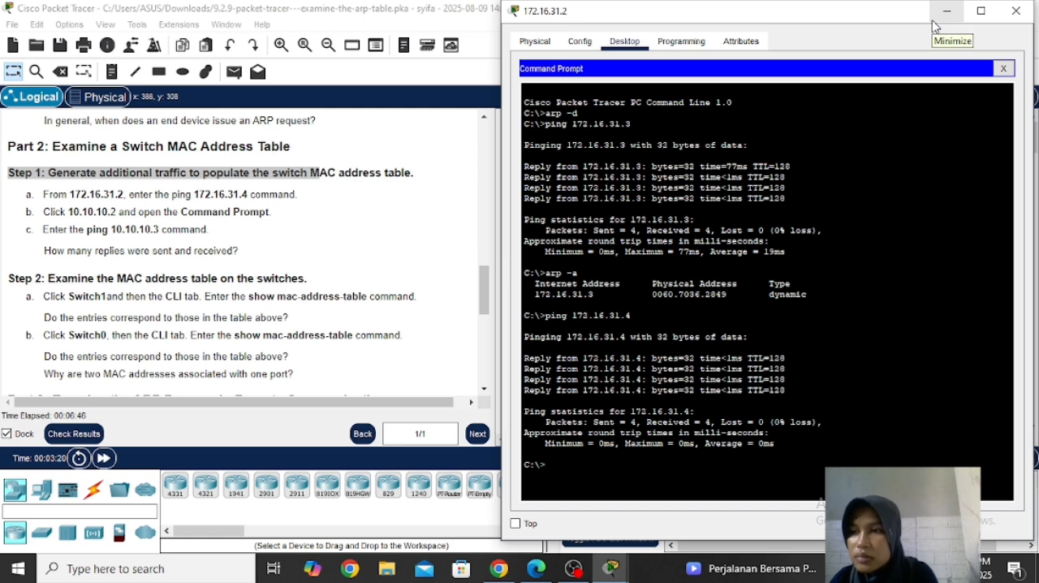
{"action": "left_click", "coordinate": [934, 24]}
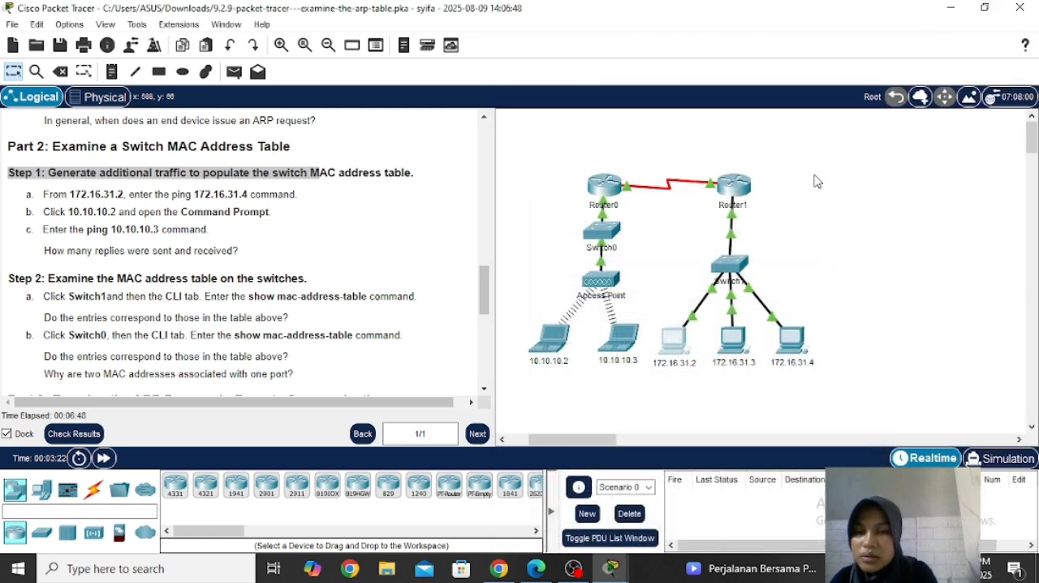
Step: Ping 10.10.10.3 from the Command Prompt of 10.10.10.2 and highlight the sent and received packet counts
{"action": "left_click_drag", "start_coordinate": [44, 211], "coordinate": [319, 218]}
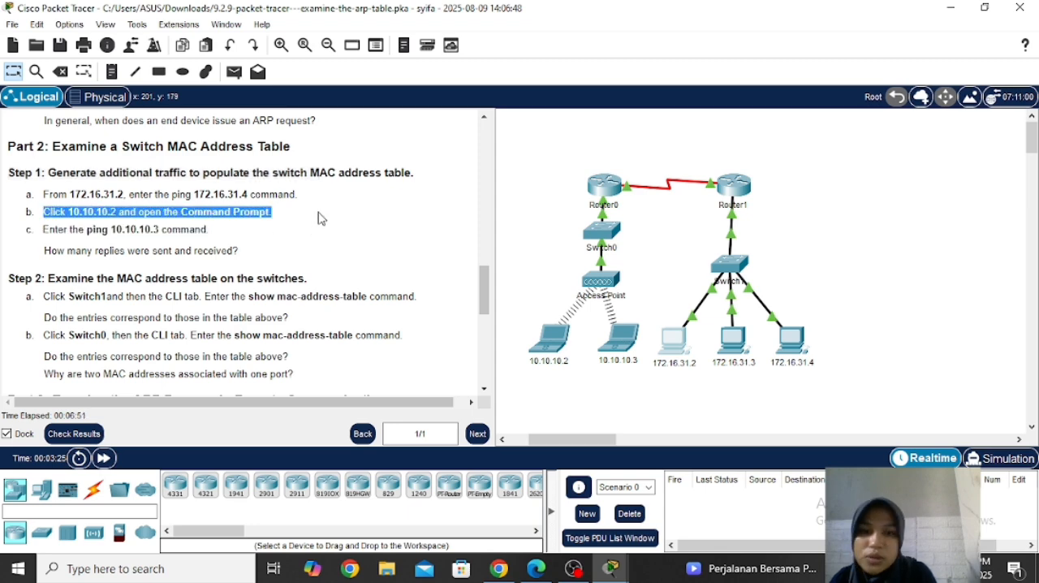
{"action": "left_click", "coordinate": [540, 343]}
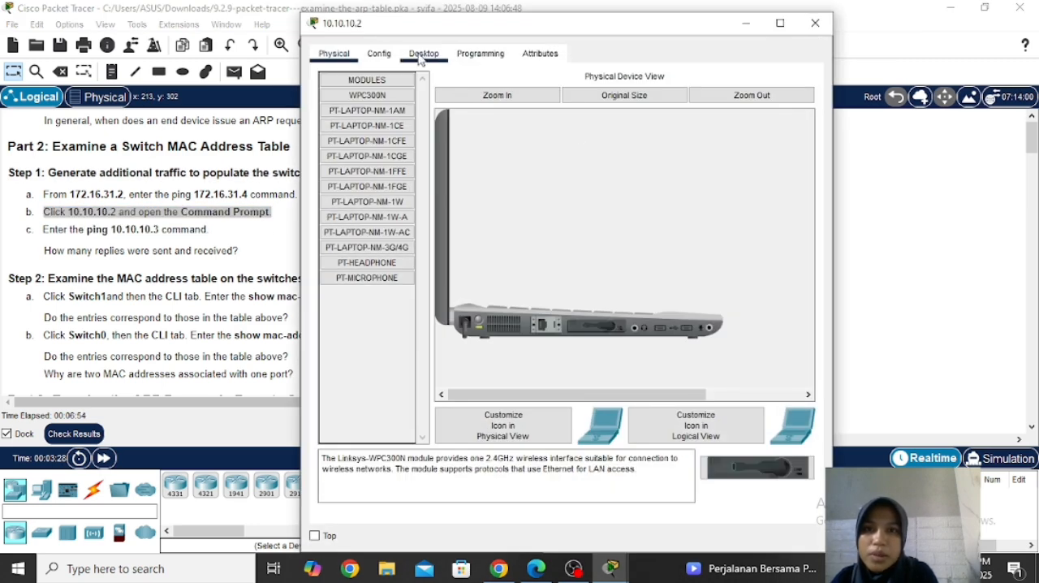
{"action": "left_click", "coordinate": [422, 54]}
{"action": "left_click", "coordinate": [659, 124]}
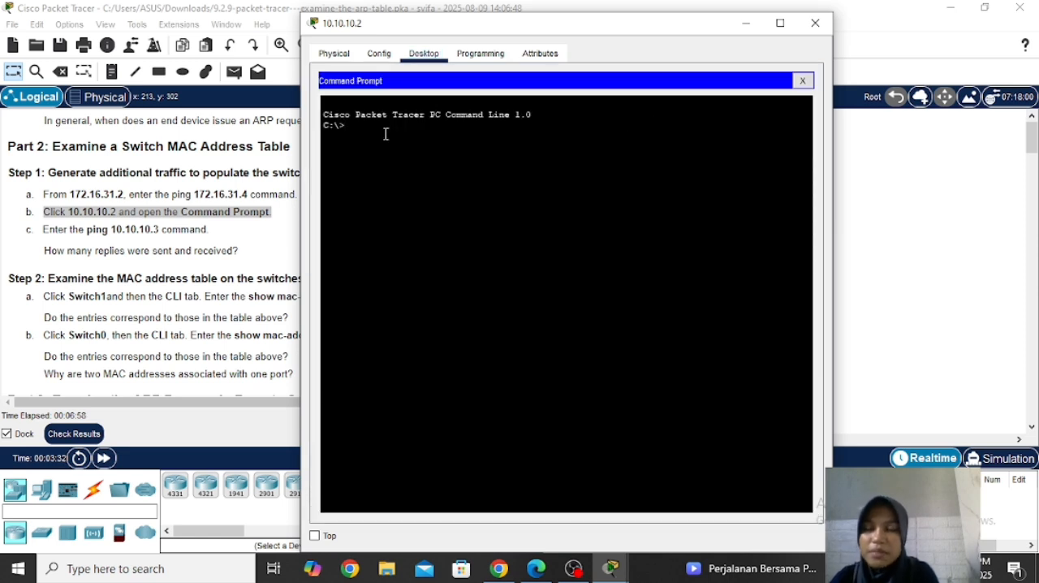
{"action": "type", "text": "ping"}
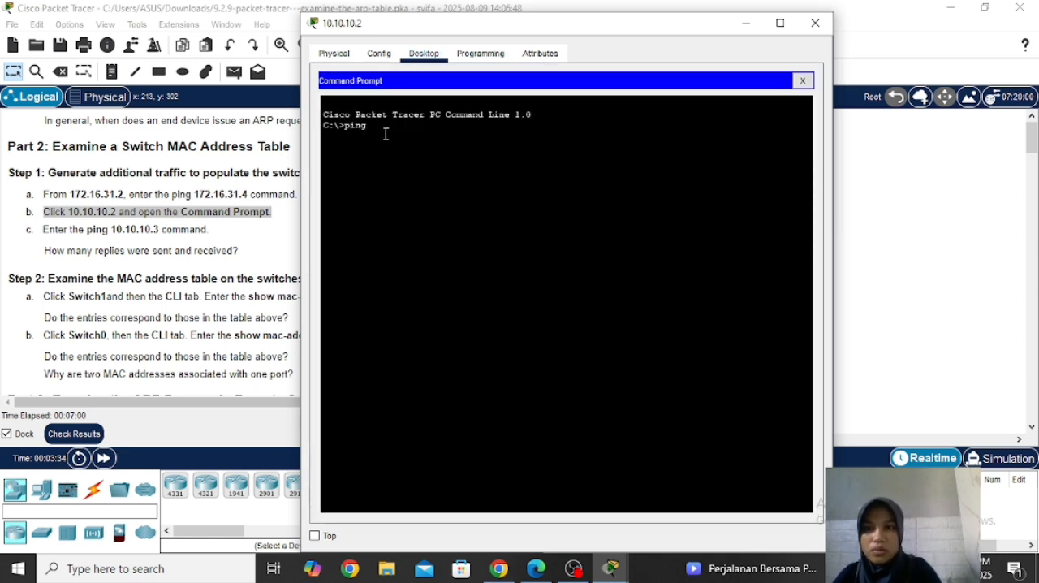
{"action": "type", "text": " 1"}
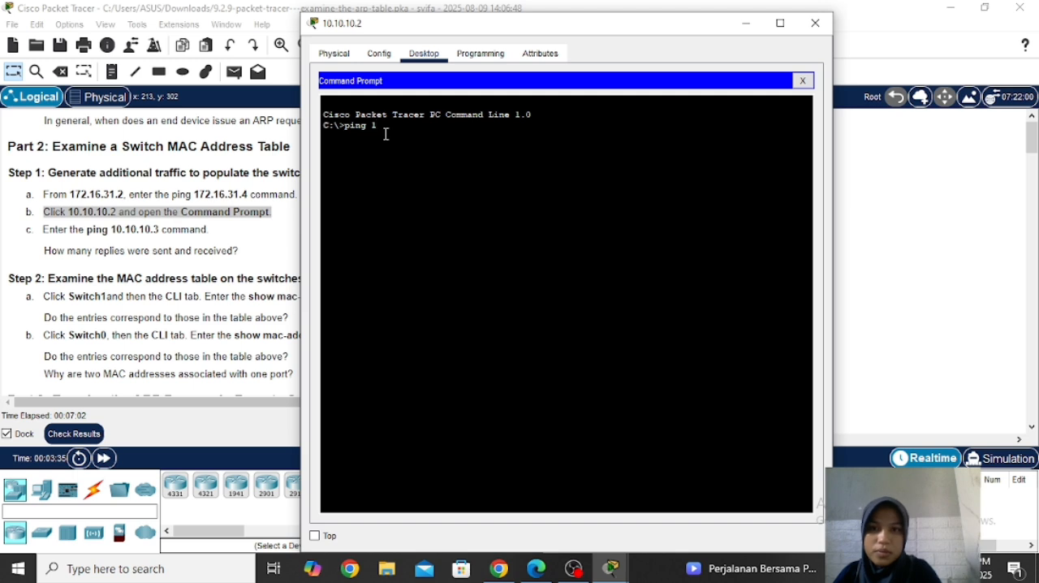
{"action": "type", "text": "9.10.10.3"}
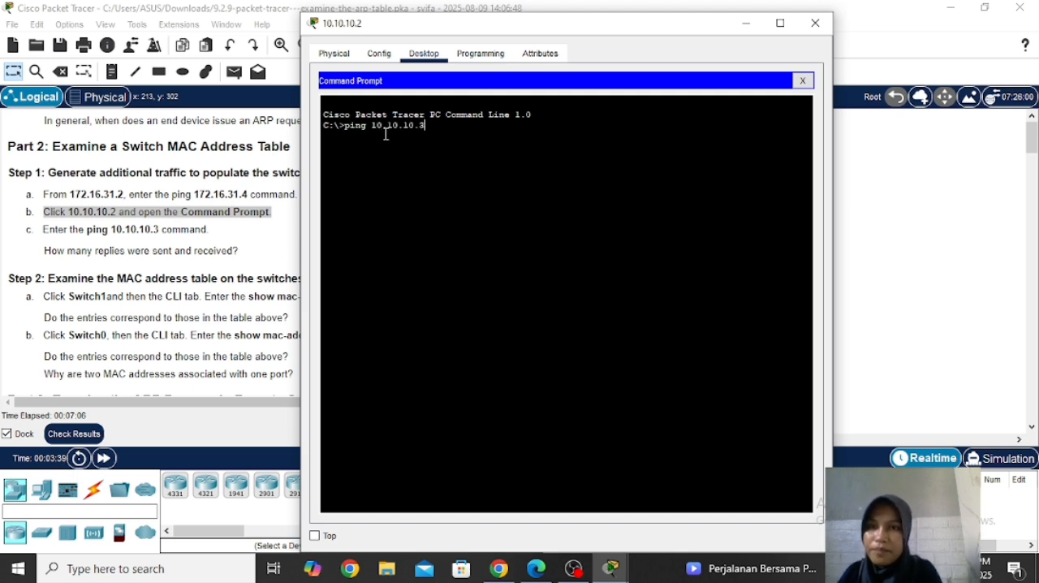
{"action": "key", "text": "Return"}
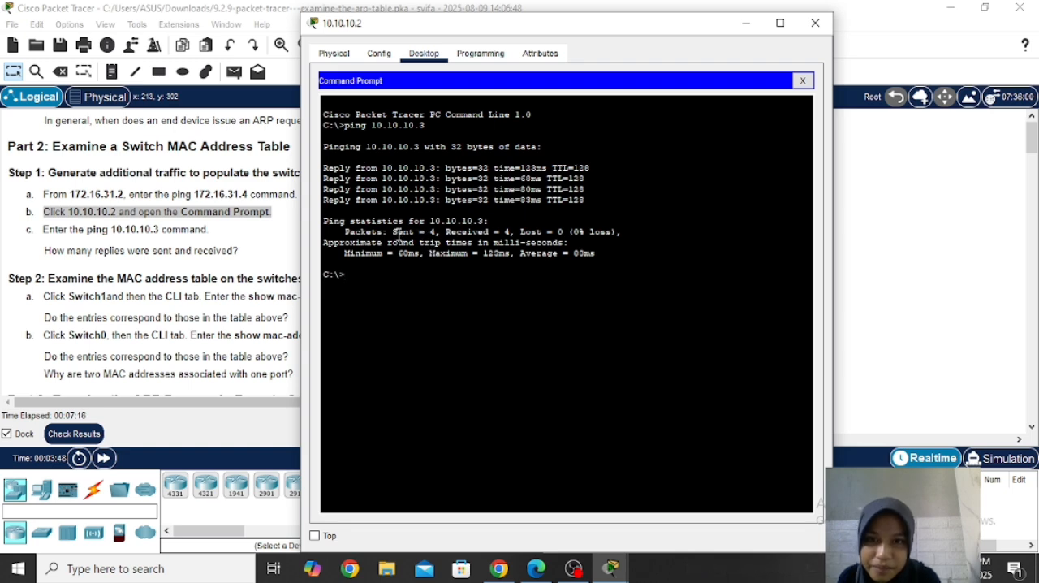
{"action": "left_click_drag", "start_coordinate": [393, 232], "coordinate": [512, 233]}
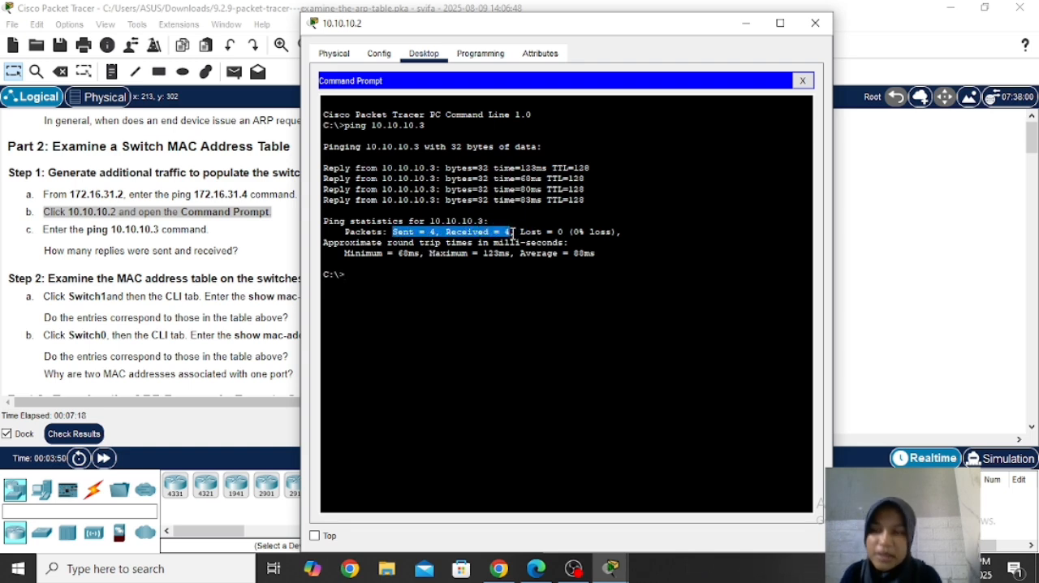
{"action": "left_click", "coordinate": [284, 193]}
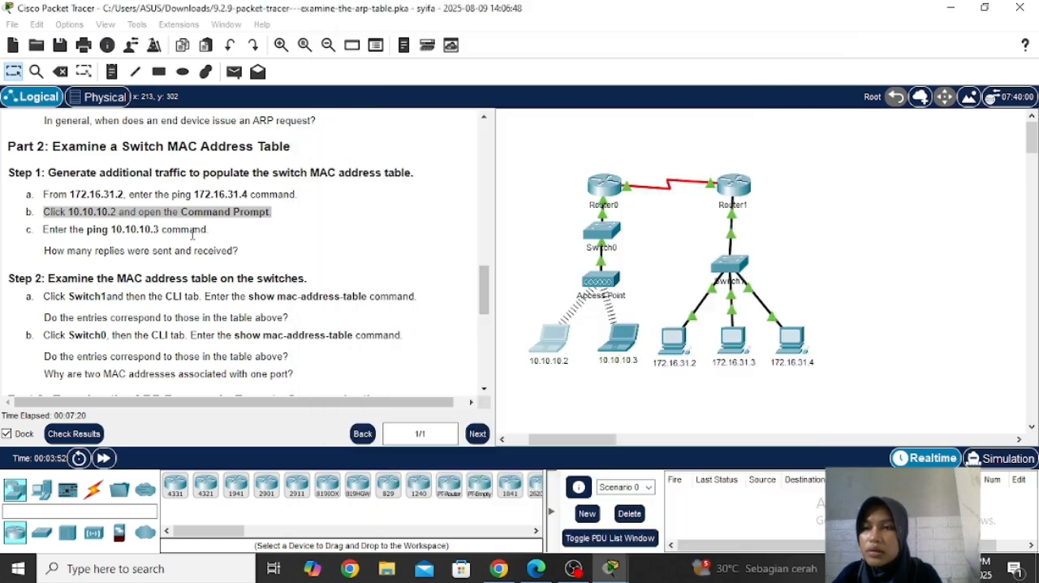
Step: Following Part 2 Step 2, open the command line of Switch1 beside the instructions and enter privileged EXEC mode with enable
{"action": "mouse_move", "coordinate": [487, 286]}
{"action": "left_mouse_down"}
{"action": "mouse_move", "coordinate": [489, 316]}
{"action": "mouse_move", "coordinate": [490, 305]}
{"action": "left_mouse_up"}
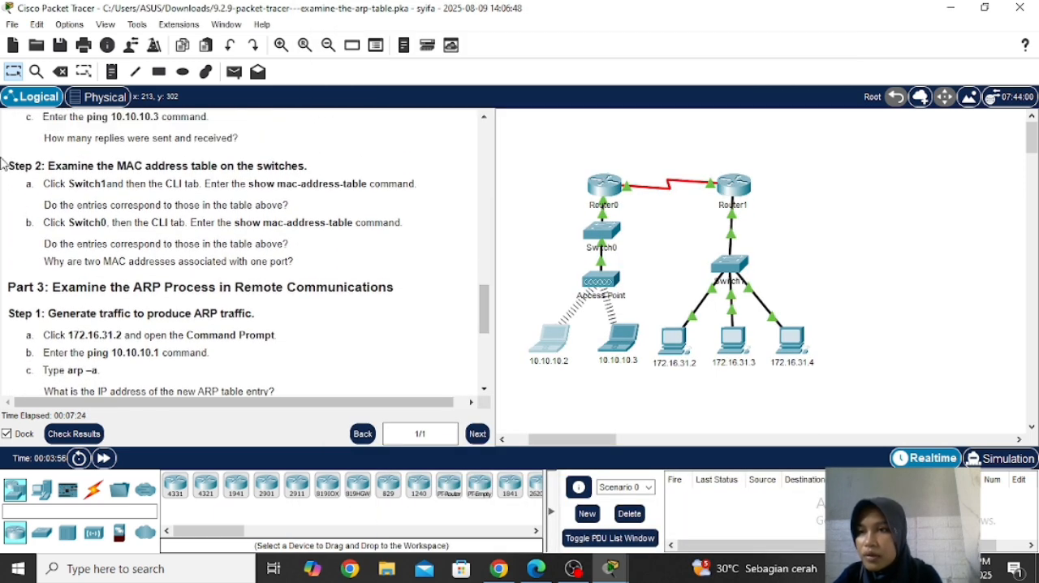
{"action": "left_click_drag", "start_coordinate": [7, 165], "coordinate": [222, 167]}
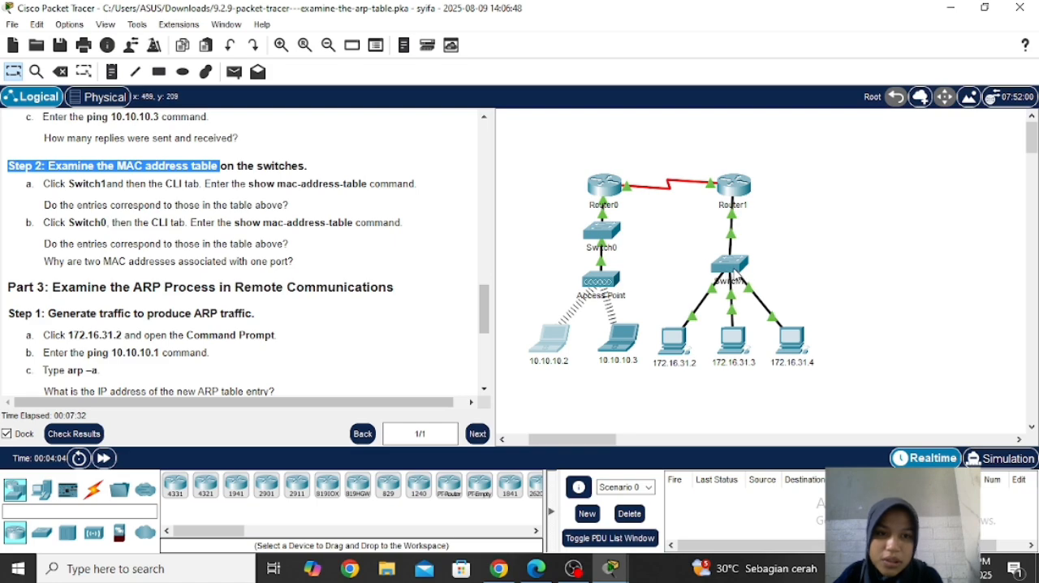
{"action": "left_click", "coordinate": [736, 276]}
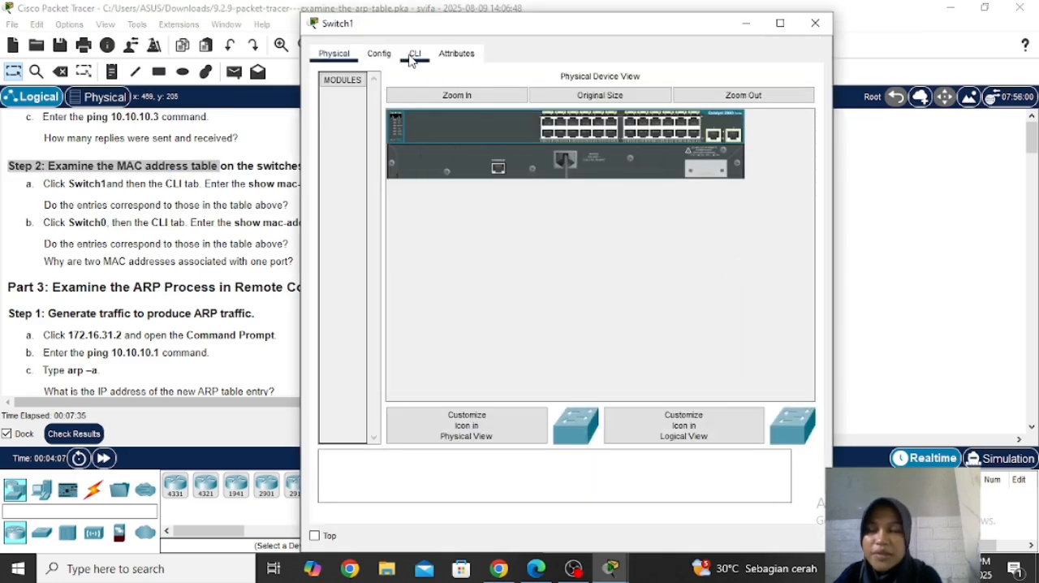
{"action": "left_click", "coordinate": [414, 55]}
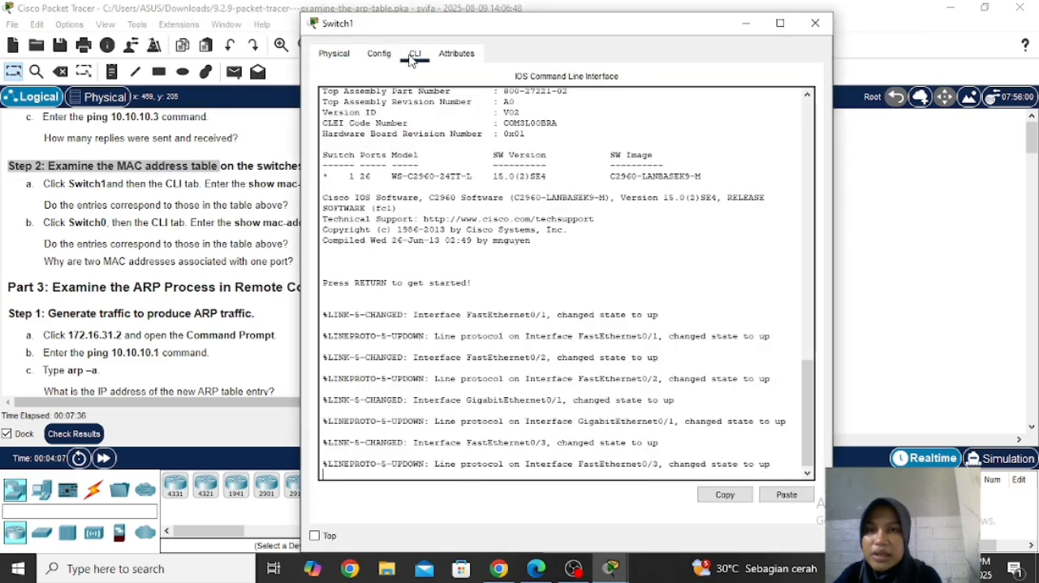
{"action": "left_click_drag", "start_coordinate": [428, 33], "coordinate": [585, 36]}
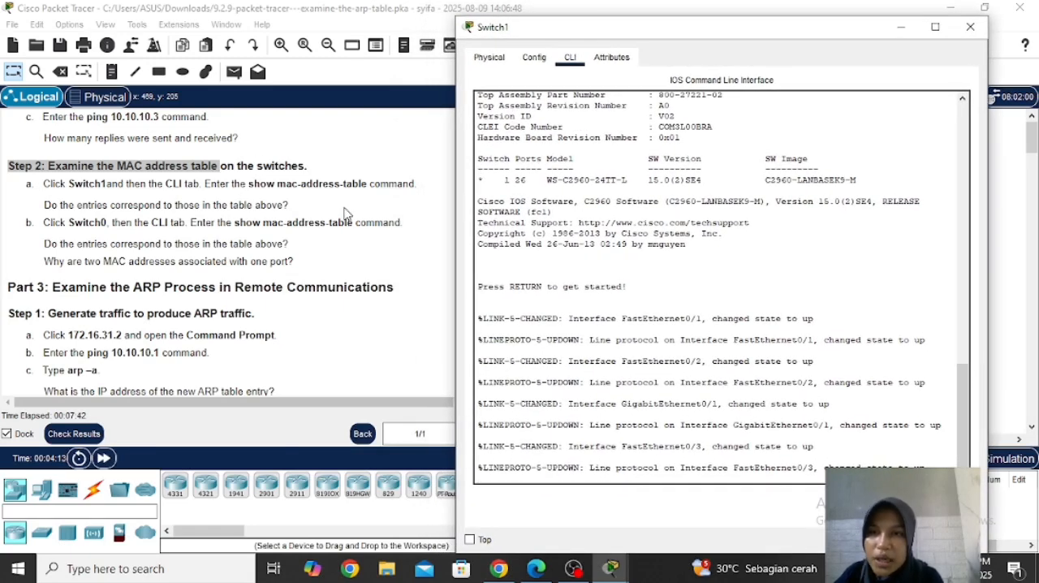
{"action": "key", "text": "Return"}
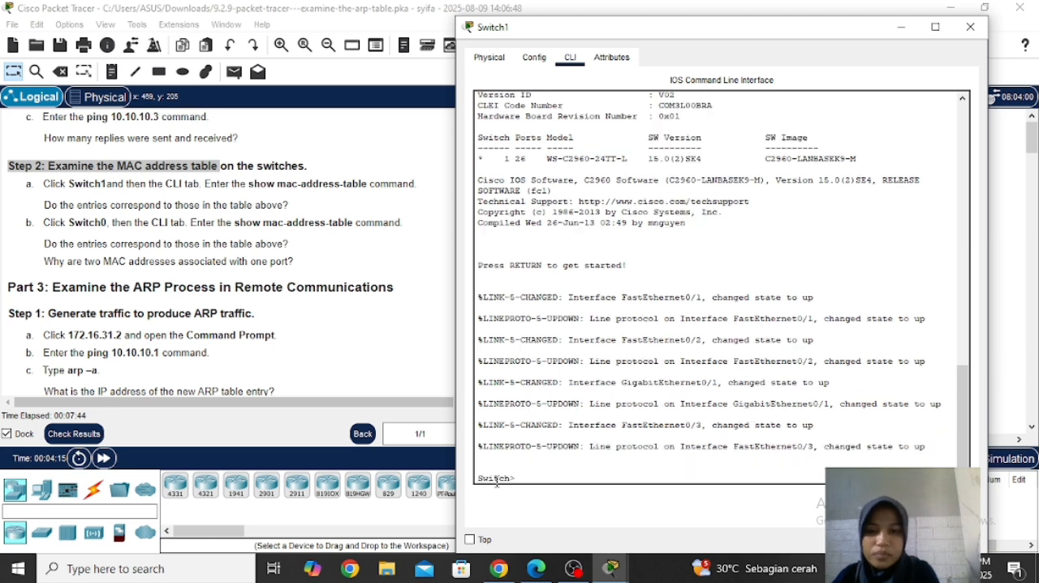
{"action": "type", "text": "enable"}
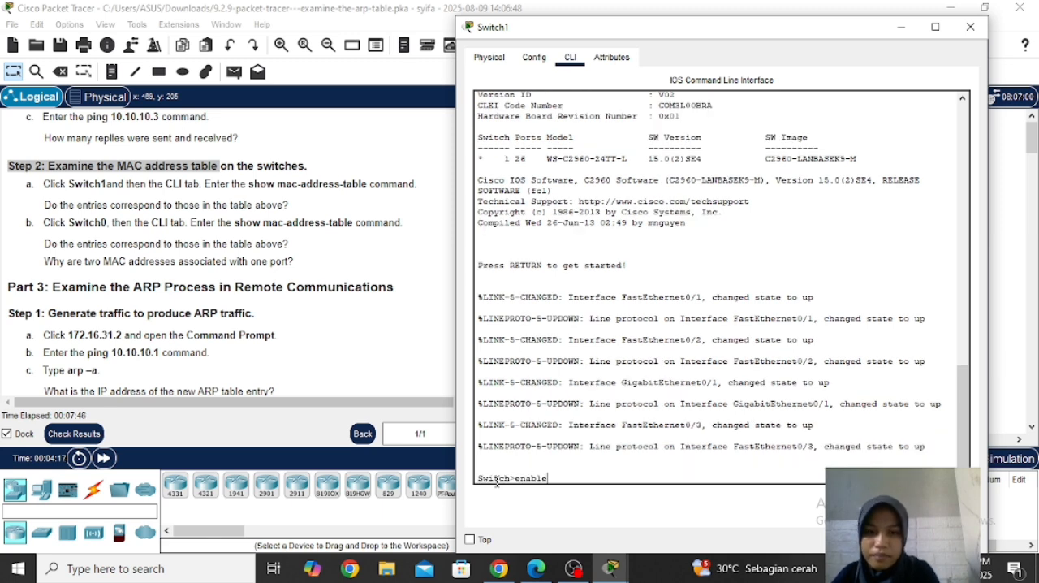
{"action": "key", "text": "Return"}
Step: Run show mac-address-table on Switch1 and check its entries against the Step 2 question in the instructions
{"action": "type", "text": "sh"}
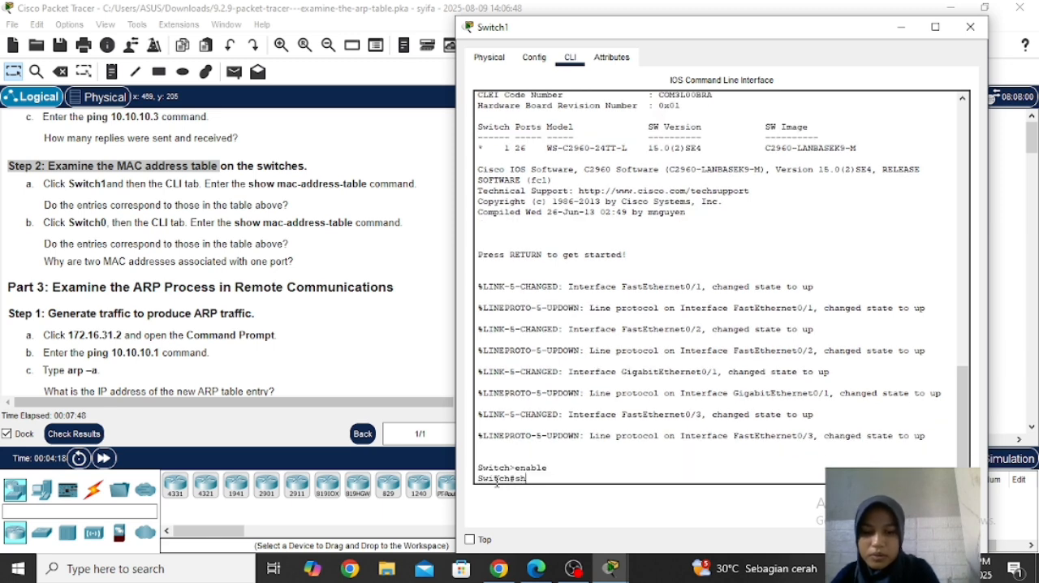
{"action": "type", "text": "ow ma"}
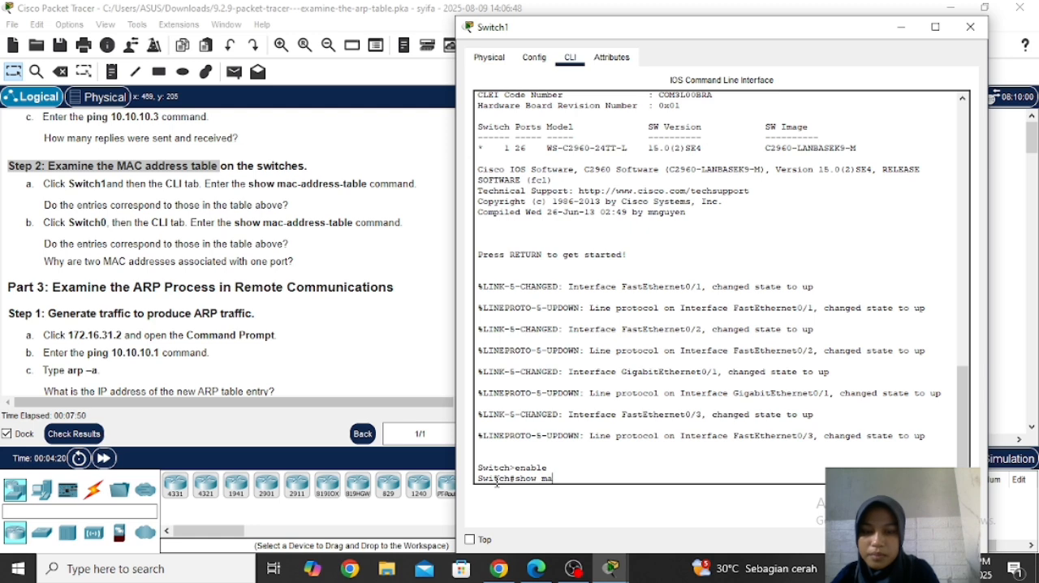
{"action": "type", "text": "c-"}
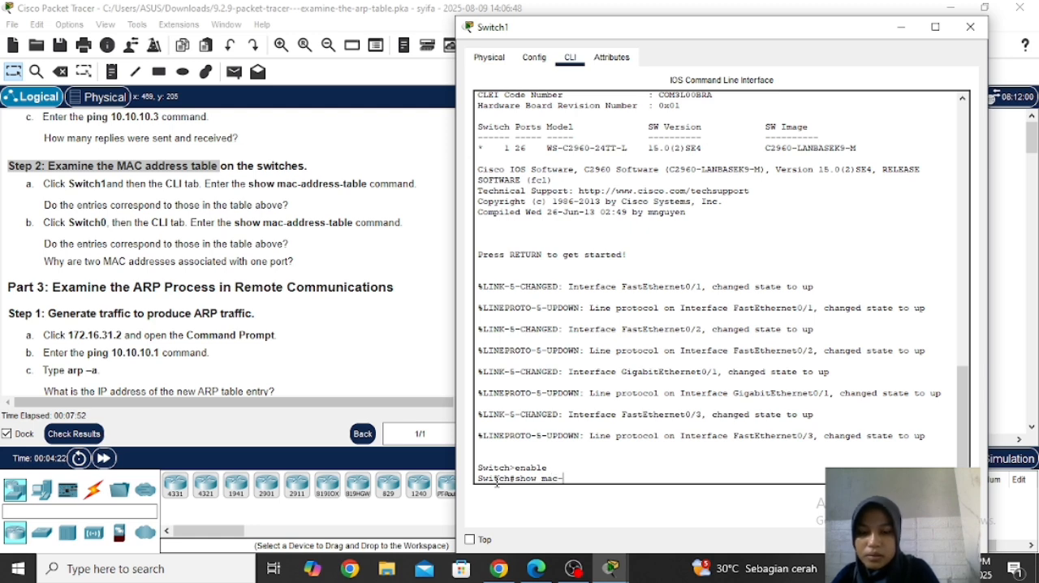
{"action": "type", "text": "address"}
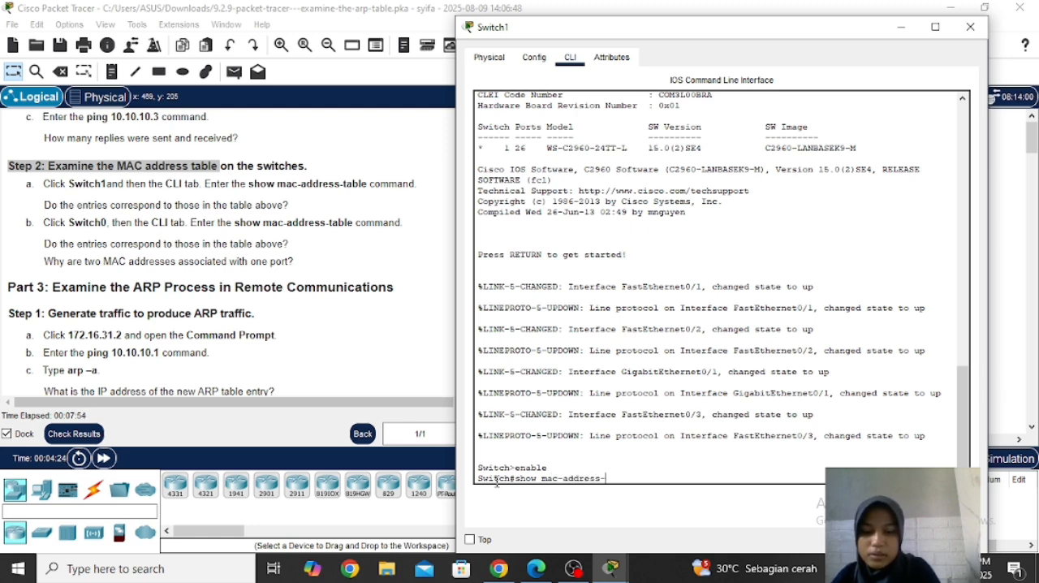
{"action": "type", "text": "-table"}
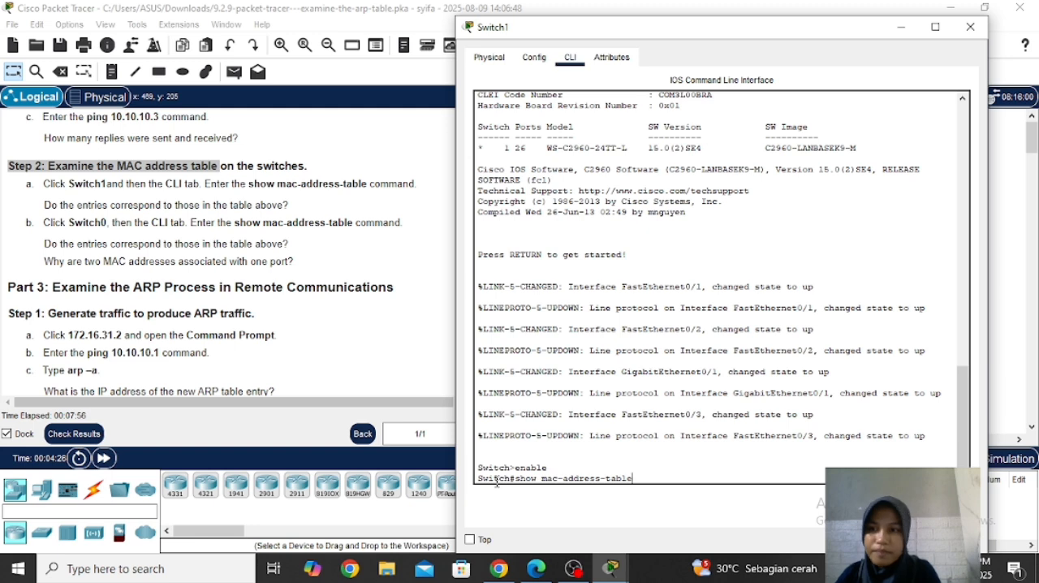
{"action": "key", "text": "Return"}
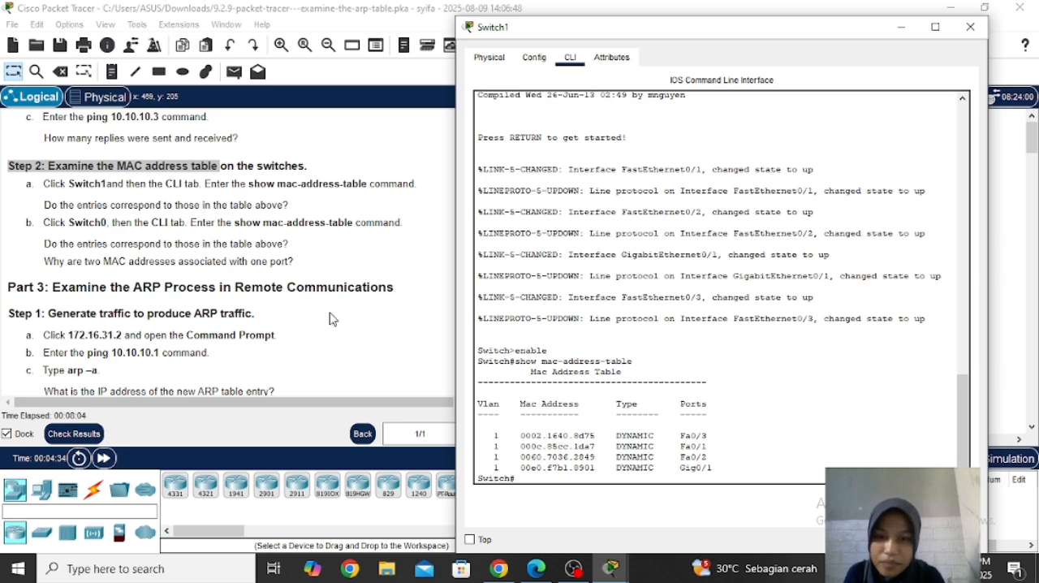
{"action": "left_click_drag", "start_coordinate": [658, 39], "coordinate": [720, 39]}
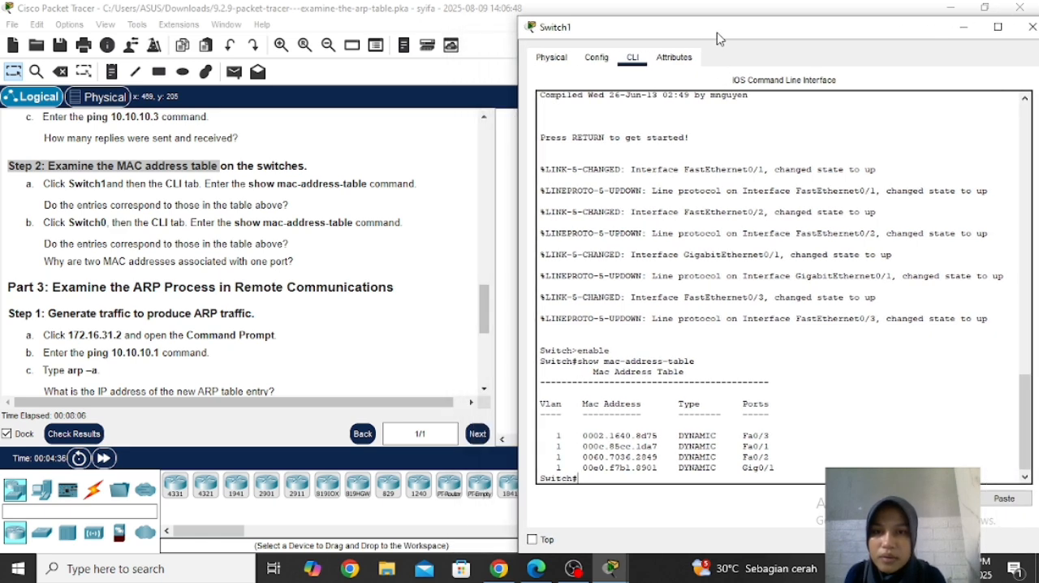
{"action": "left_click_drag", "start_coordinate": [485, 303], "coordinate": [446, 295]}
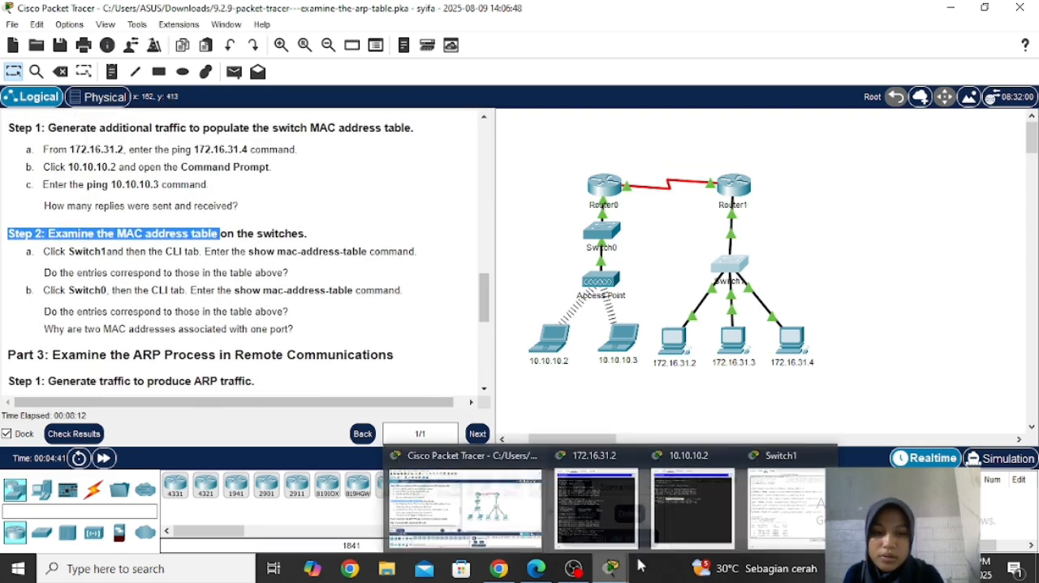
{"action": "left_click", "coordinate": [757, 495]}
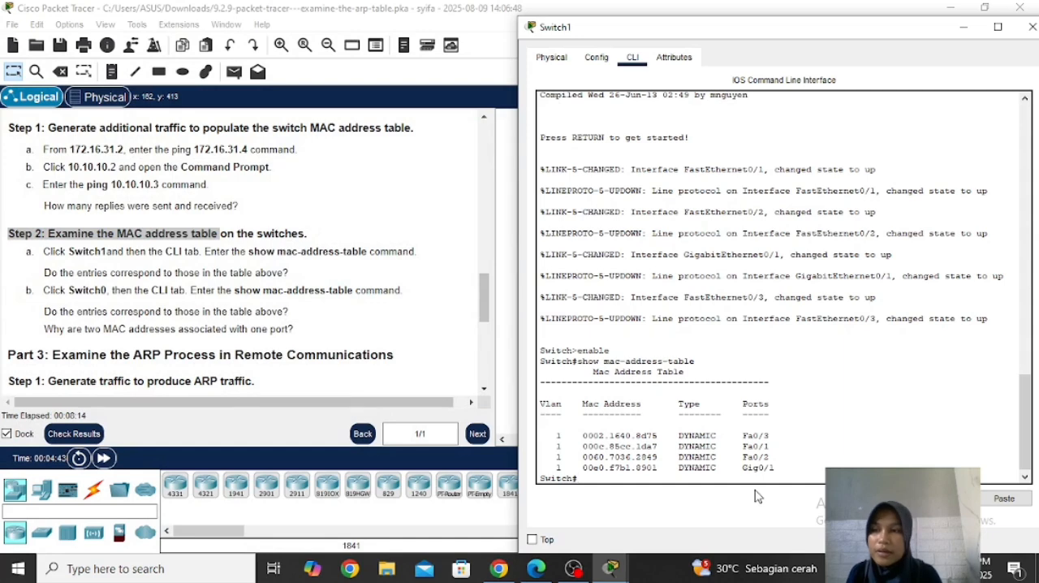
{"action": "left_click", "coordinate": [417, 246]}
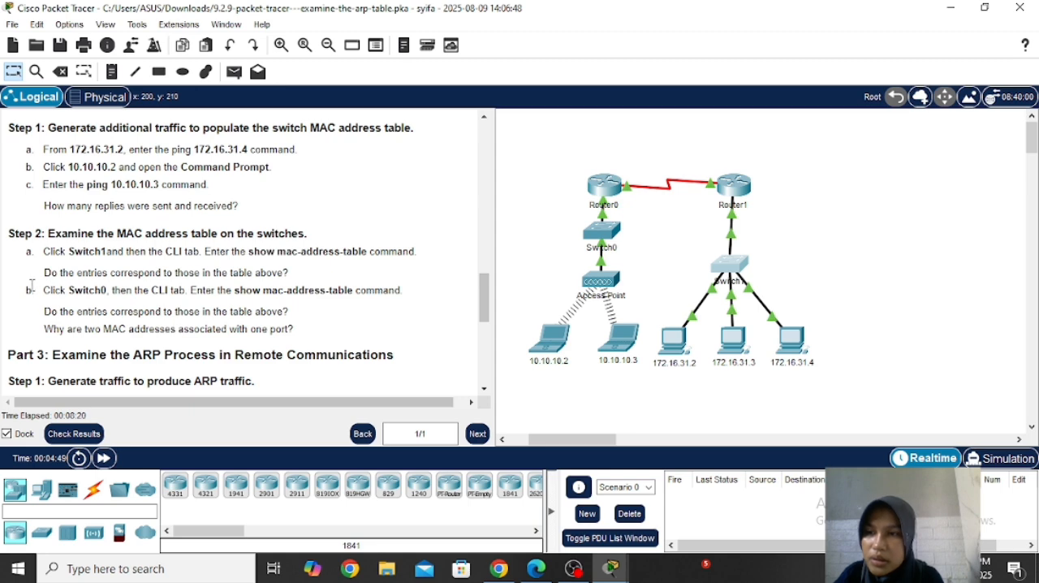
Step: Following Step 2b, open the command line of Switch0 and enter privileged EXEC mode with enable
{"action": "left_click_drag", "start_coordinate": [41, 291], "coordinate": [230, 297]}
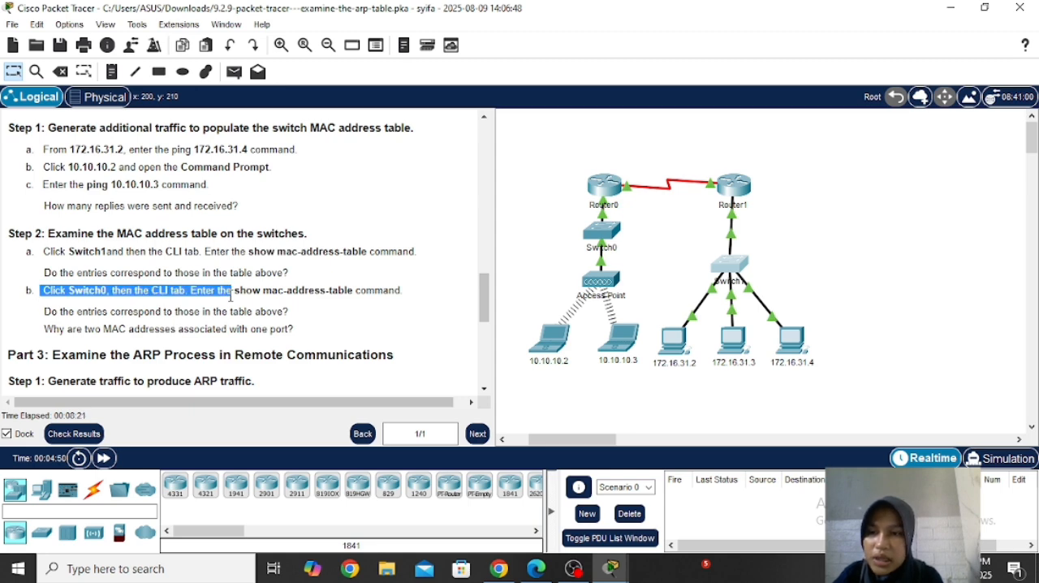
{"action": "left_click", "coordinate": [601, 232]}
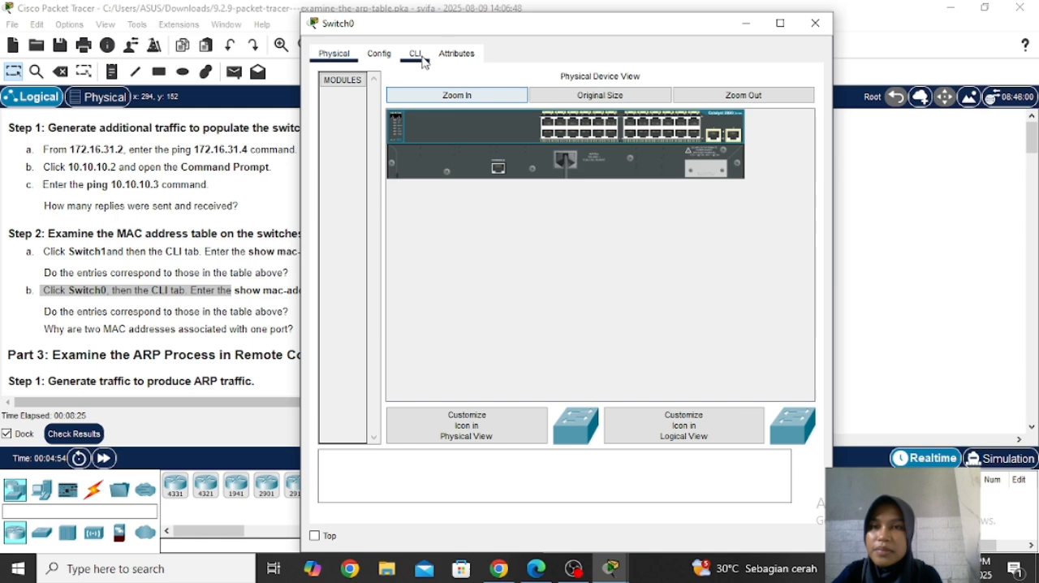
{"action": "left_click", "coordinate": [417, 56]}
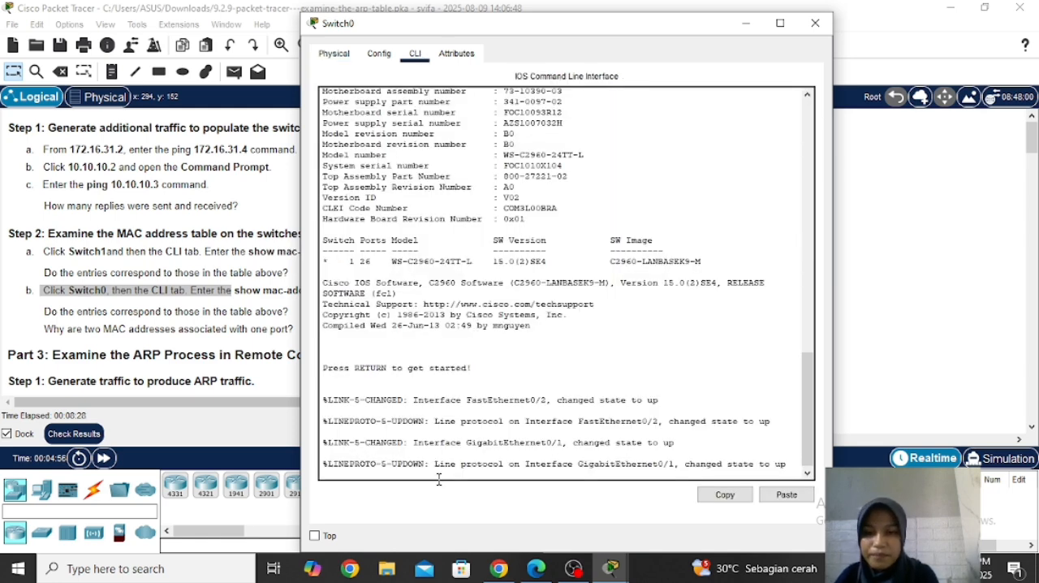
{"action": "key", "text": "Return"}
{"action": "type", "text": "e"}
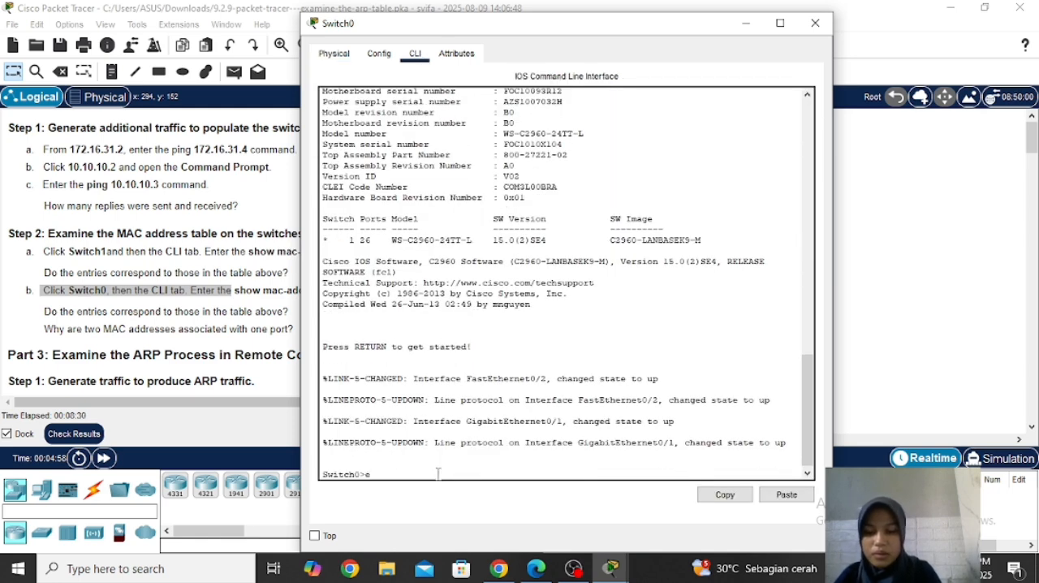
{"action": "type", "text": "nable"}
{"action": "key", "text": "Return"}
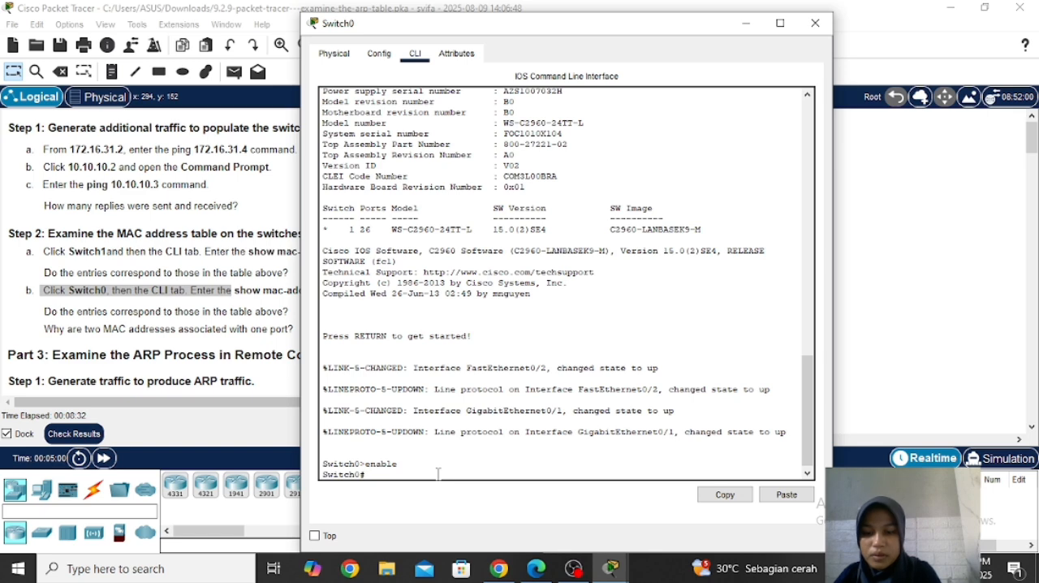
Step: Run show mac-address-table on Switch0, examine the entries, and return to the activity instructions
{"action": "type", "text": "show"}
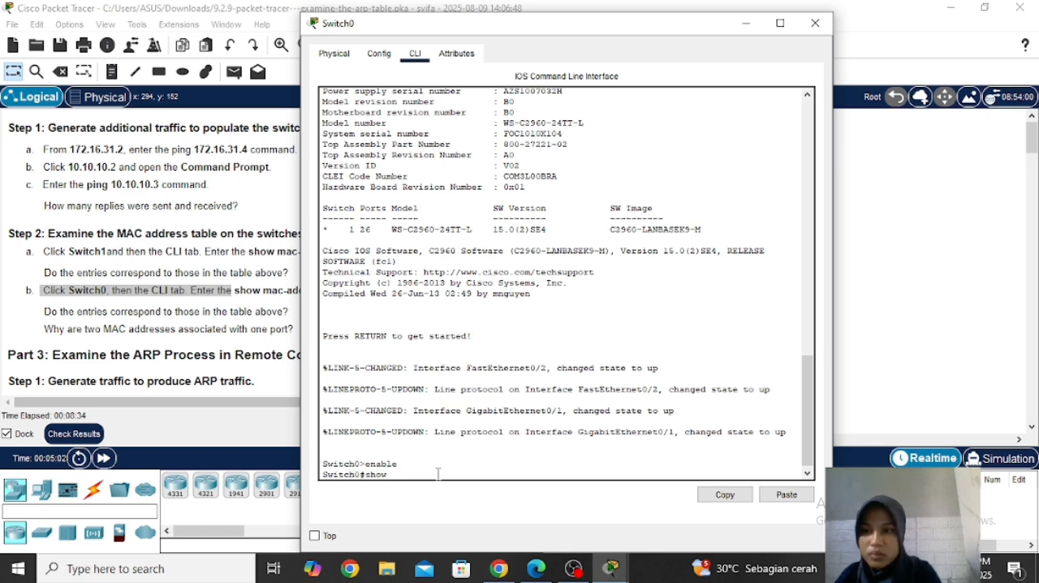
{"action": "type", "text": " mac-add"}
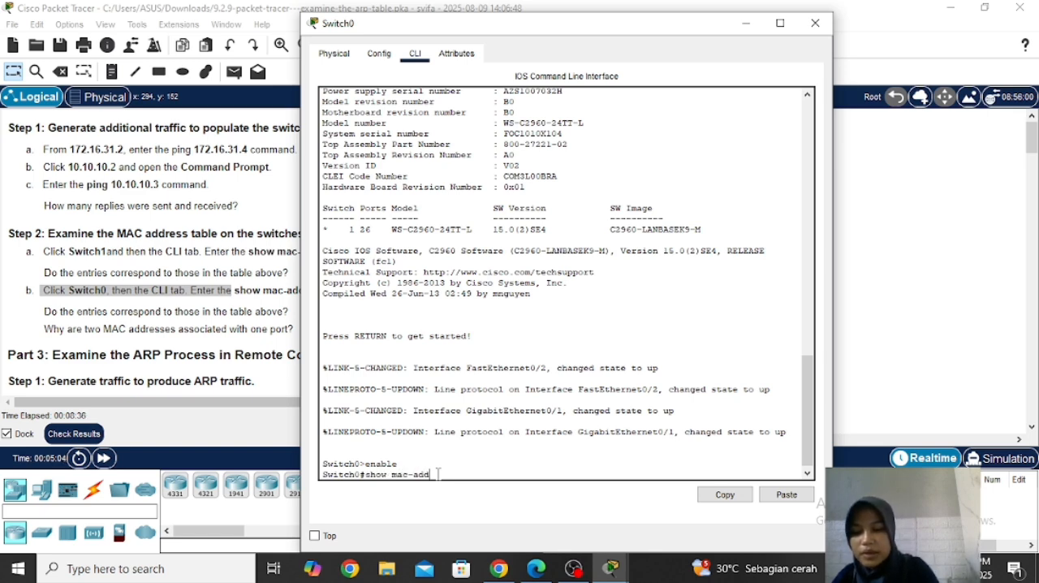
{"action": "type", "text": "ress-table"}
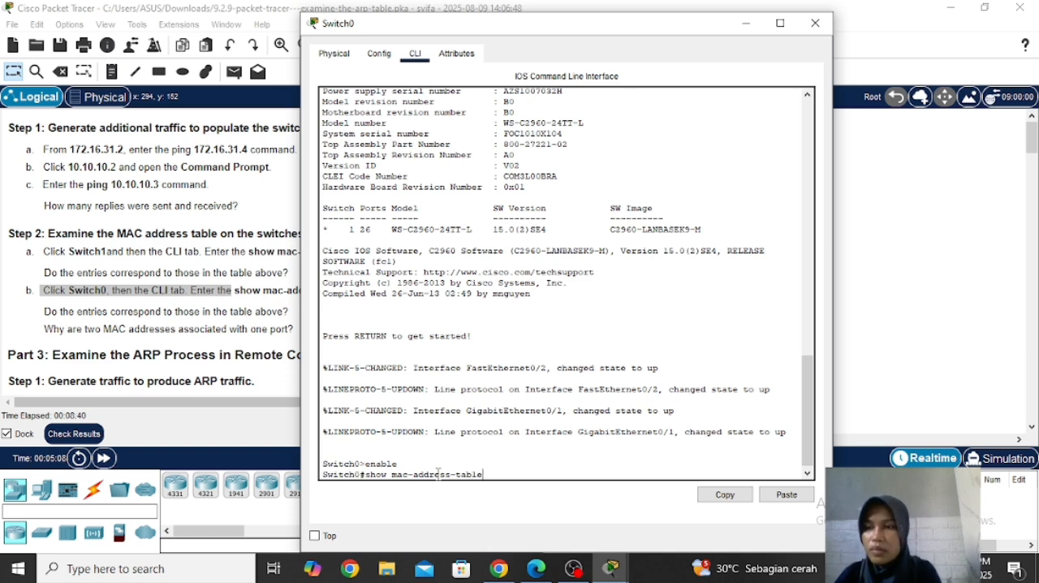
{"action": "key", "text": "Return"}
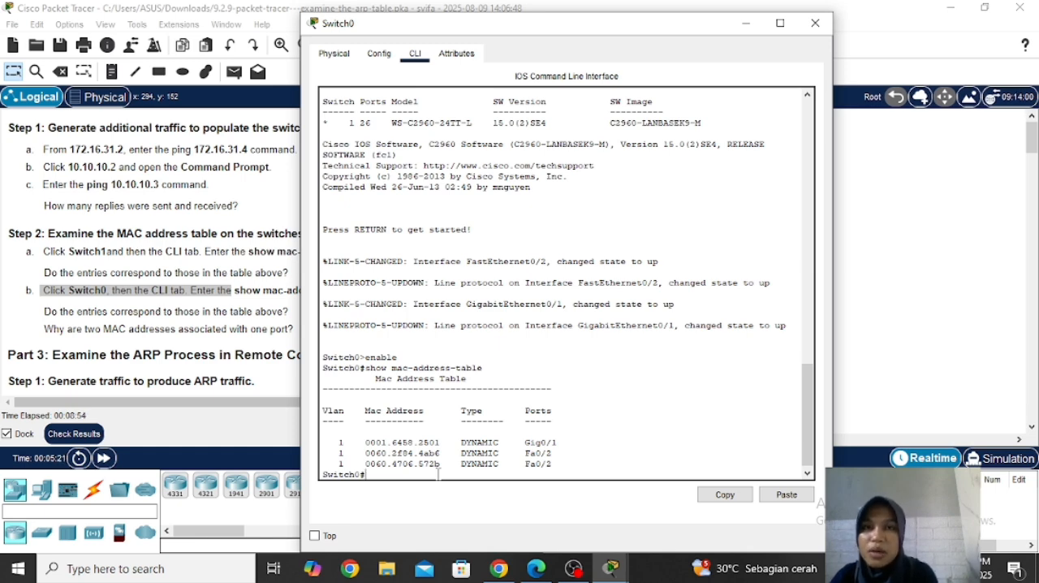
{"action": "left_click", "coordinate": [935, 380]}
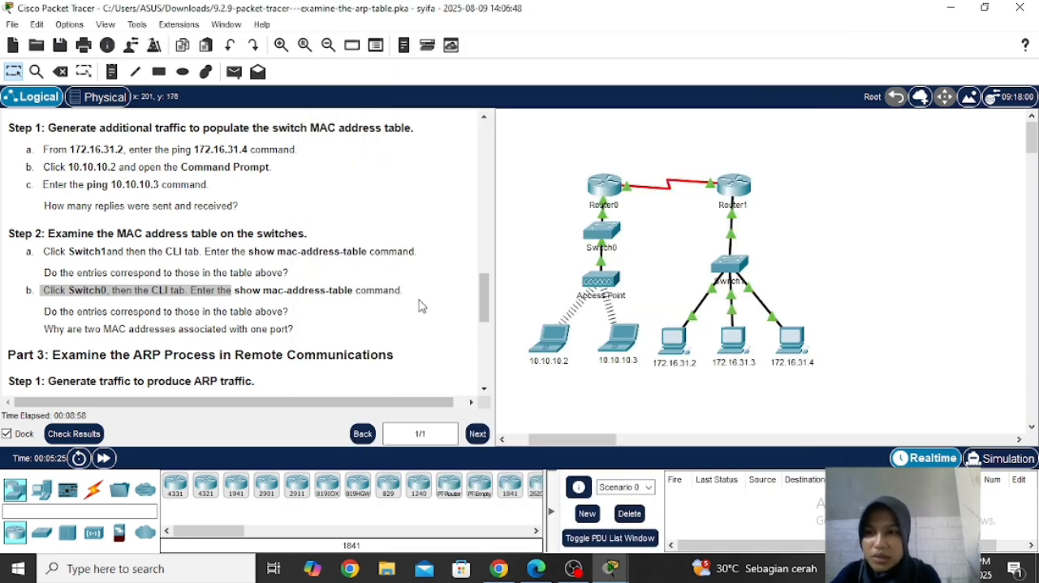
Step: Read the Part 3 Step 1 instructions on generating ARP traffic and bring up the Command Prompt of 172.16.31.2
{"action": "left_click_drag", "start_coordinate": [484, 302], "coordinate": [484, 337]}
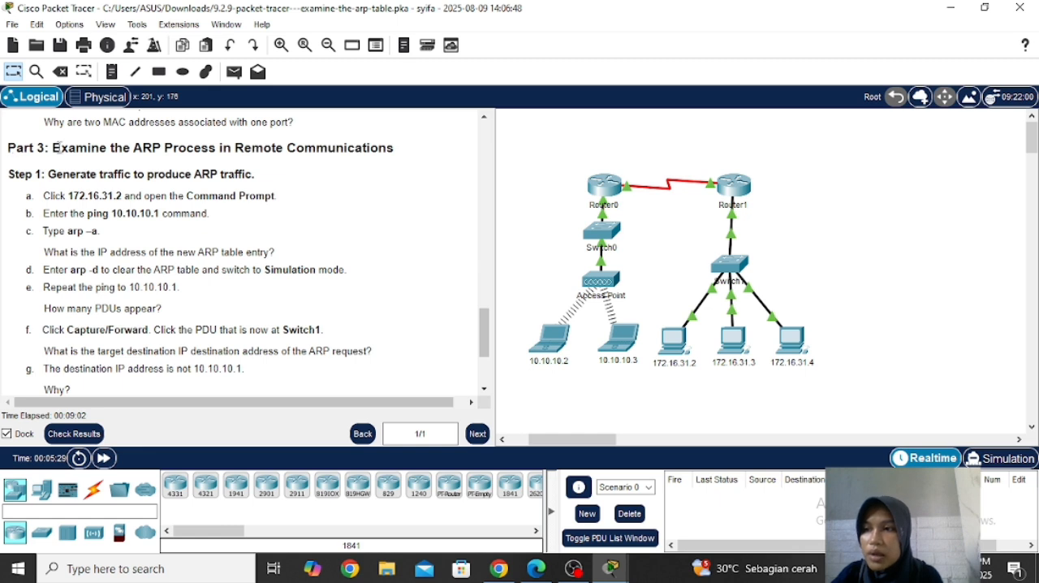
{"action": "left_click_drag", "start_coordinate": [6, 148], "coordinate": [361, 166]}
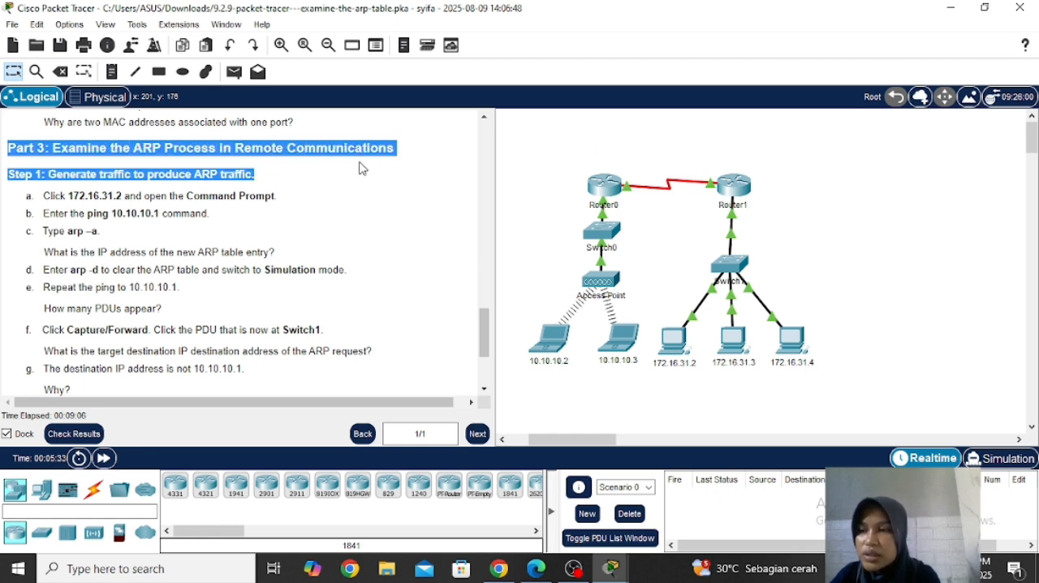
{"action": "left_click", "coordinate": [16, 177]}
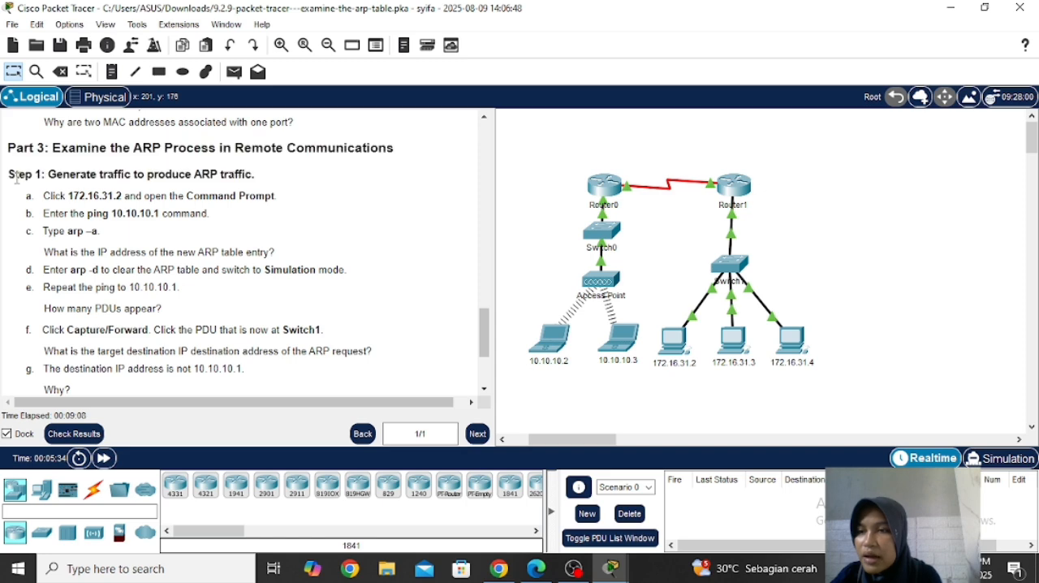
{"action": "left_click_drag", "start_coordinate": [17, 178], "coordinate": [312, 180]}
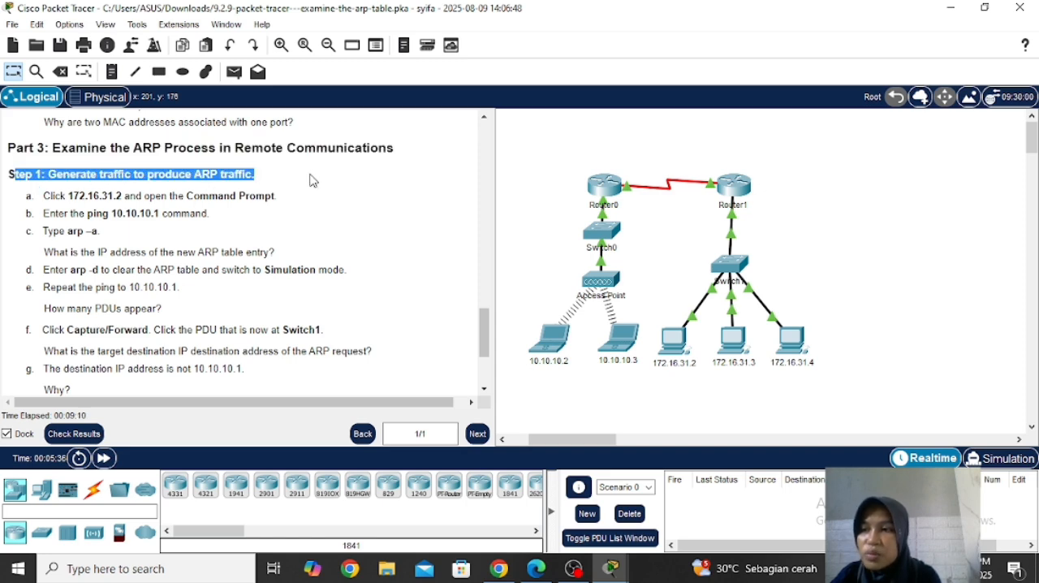
{"action": "left_click_drag", "start_coordinate": [484, 331], "coordinate": [485, 342]}
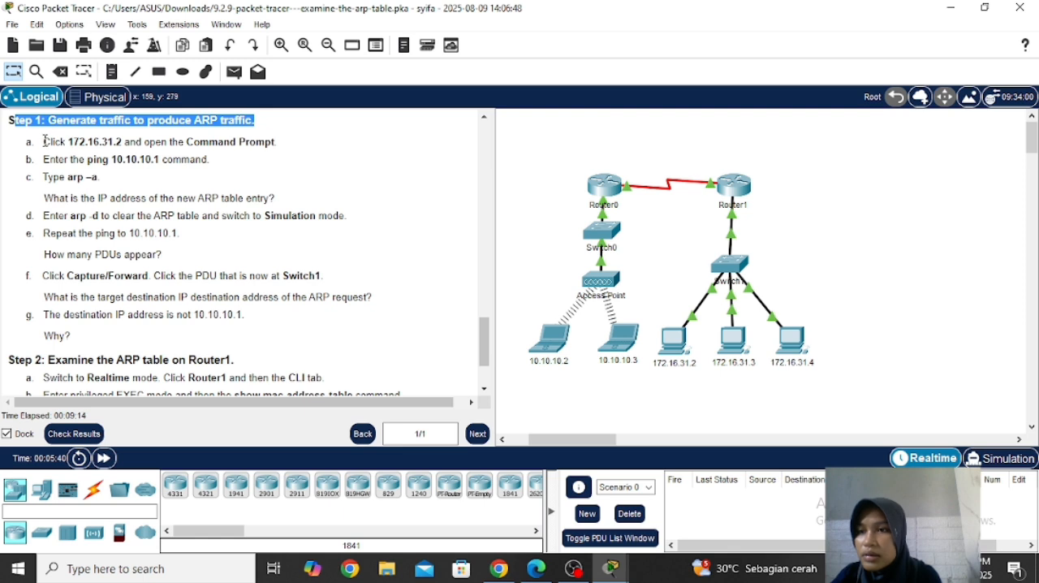
{"action": "left_click_drag", "start_coordinate": [45, 141], "coordinate": [170, 142]}
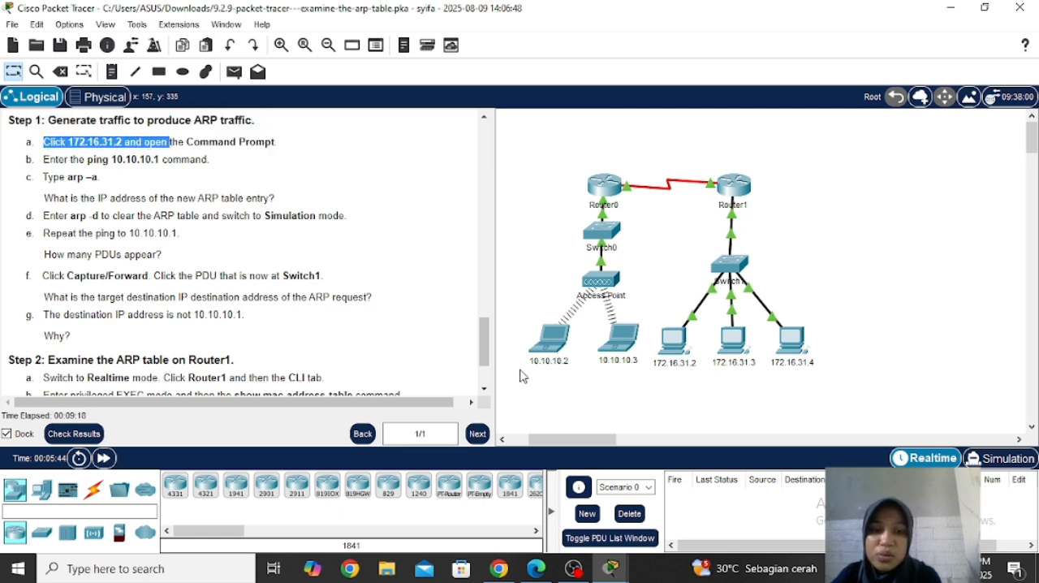
{"action": "left_click", "coordinate": [673, 345]}
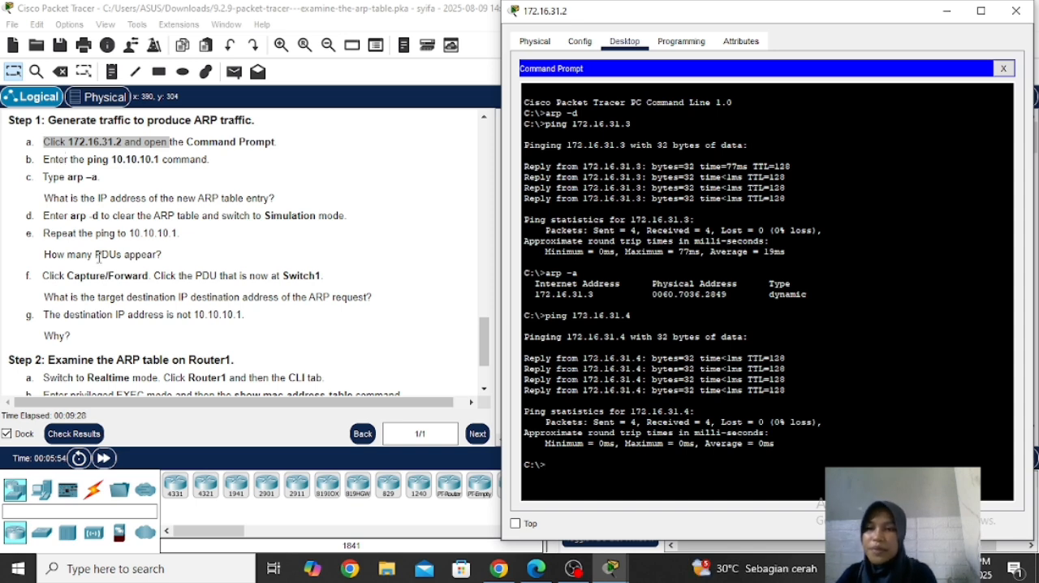
Step: Ping 10.10.10.1 from 172.16.31.2 and display its ARP table with arp -a
{"action": "type", "text": "ping"}
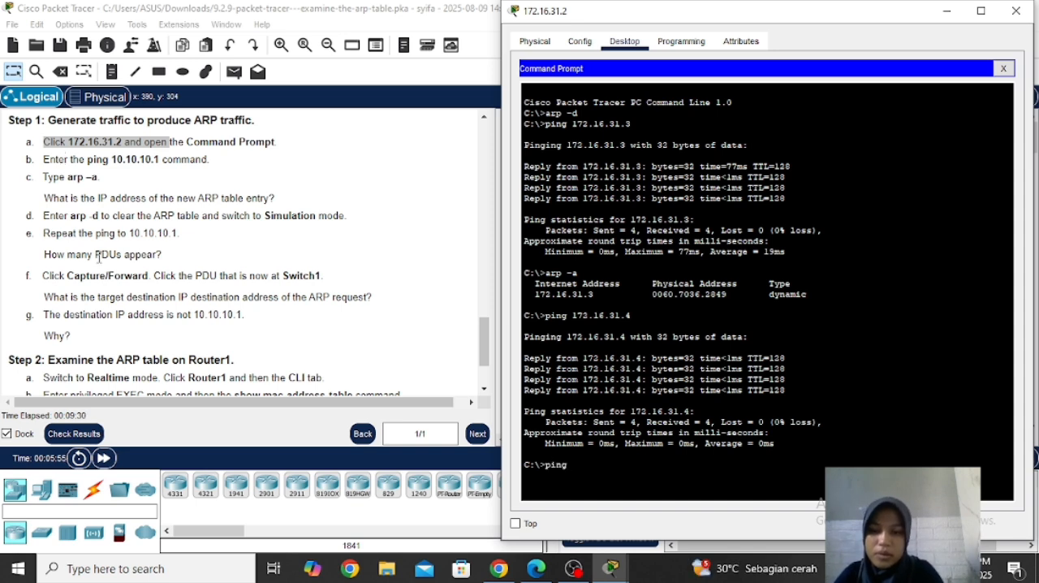
{"action": "type", "text": " 10.10"}
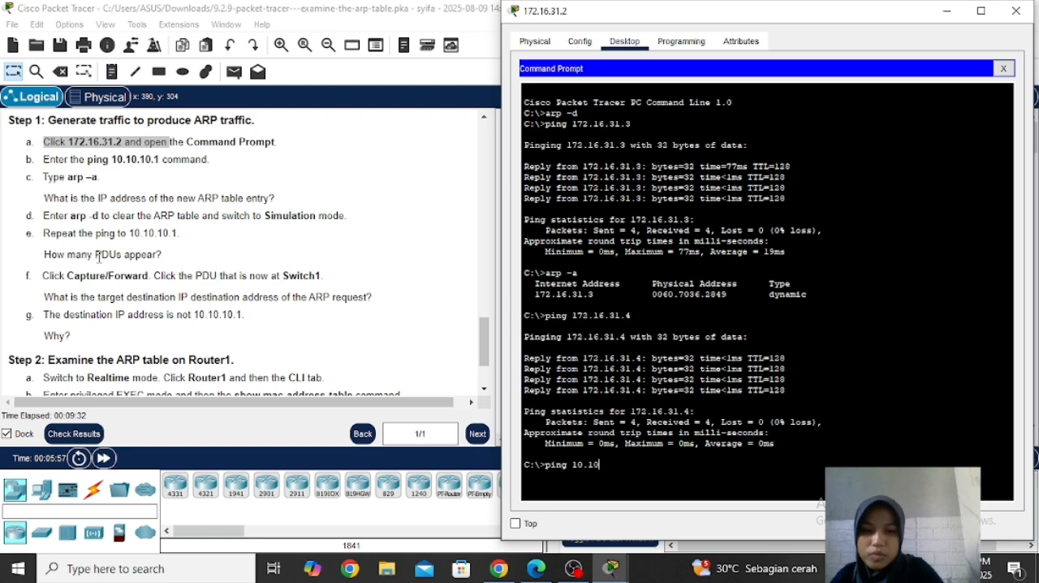
{"action": "type", "text": ".10"}
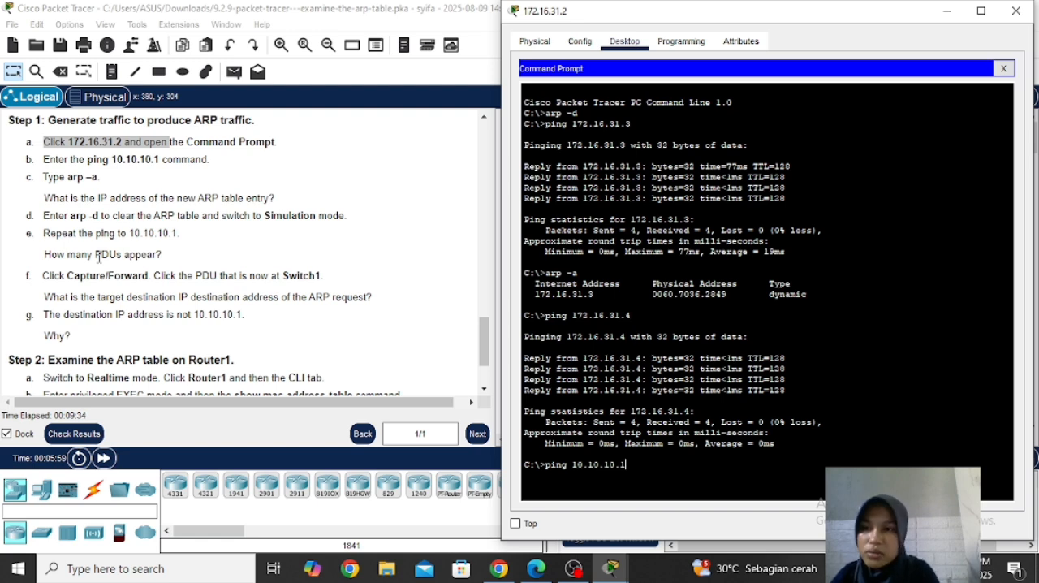
{"action": "type", "text": ".1"}
{"action": "key", "text": "Return"}
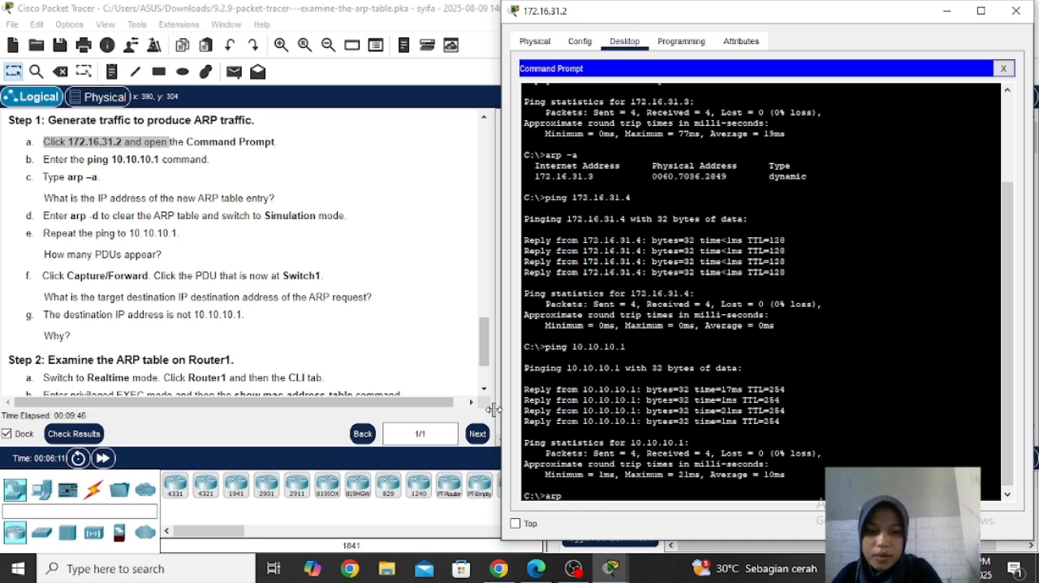
{"action": "key", "text": "Return"}
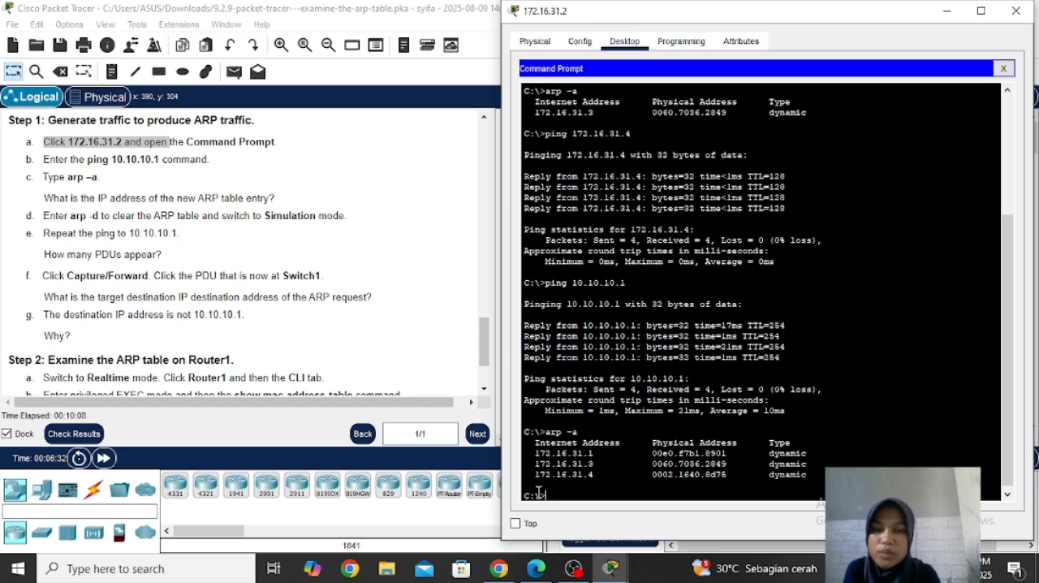
Step: Clear the ARP table of 172.16.31.2 with arp -d
{"action": "type", "text": "arp"}
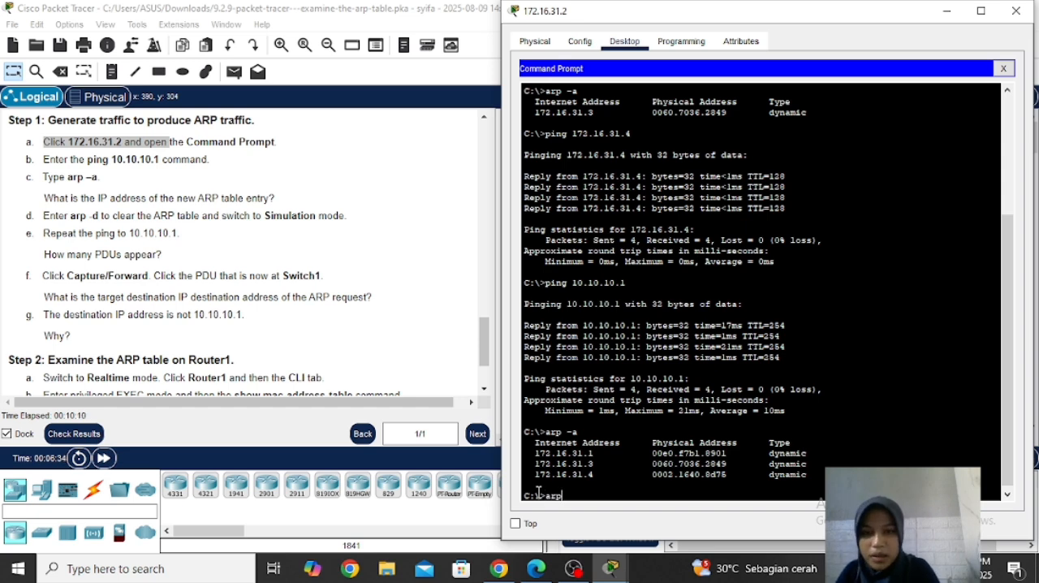
{"action": "type", "text": " -d"}
{"action": "key", "text": "Return"}
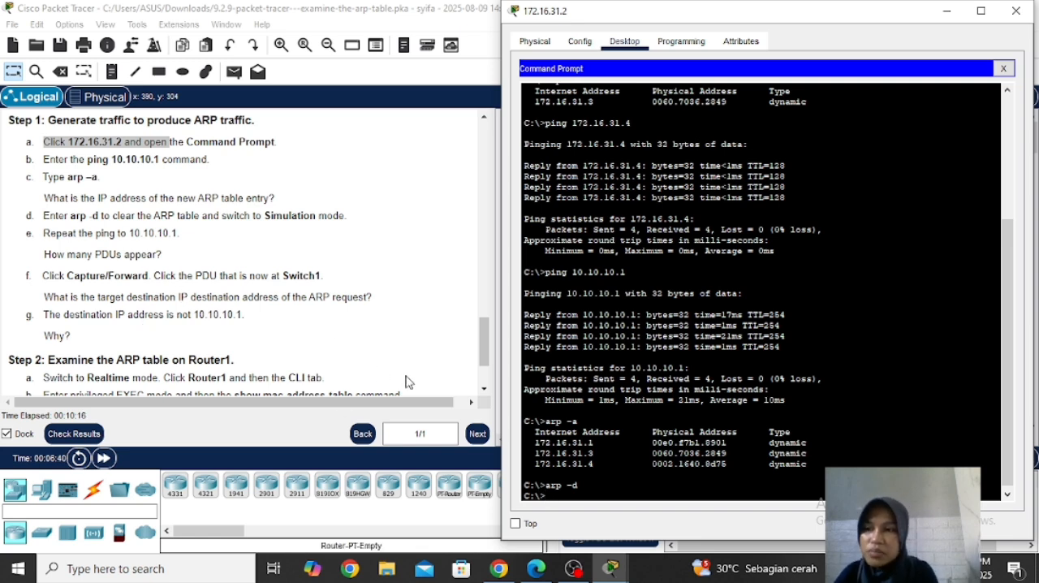
Step: Repeat the ping to 10.10.10.1 from 172.16.31.2 while still in Realtime mode
{"action": "key", "text": "Up"}
{"action": "key", "text": "Up"}
{"action": "key", "text": "Up"}
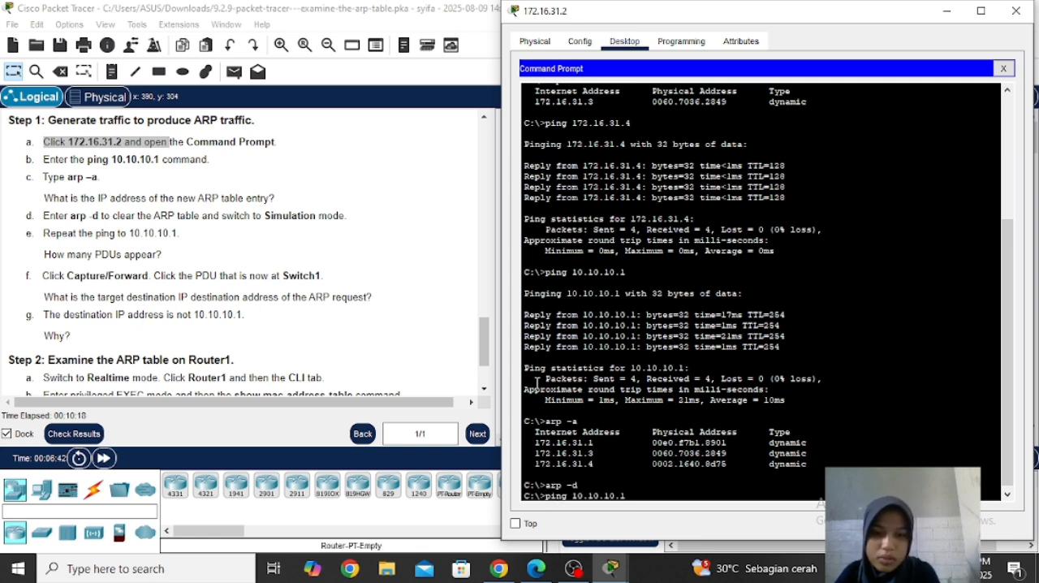
{"action": "key", "text": "Return"}
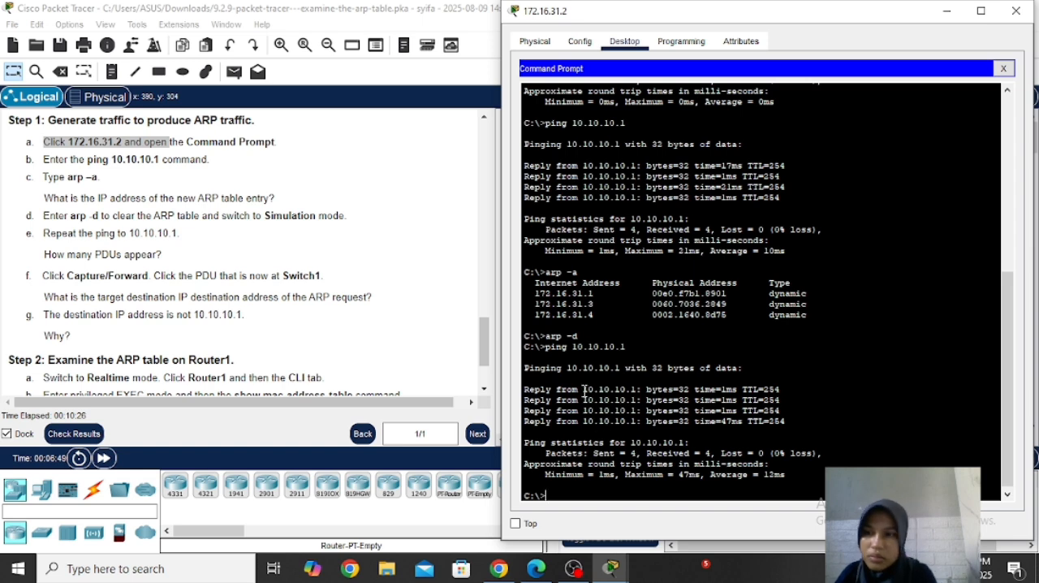
Step: Switch to Simulation mode and ping 10.10.10.1 again from the Command Prompt of 172.16.31.2, keeping the simulation event list uncovered
{"action": "left_click", "coordinate": [445, 349]}
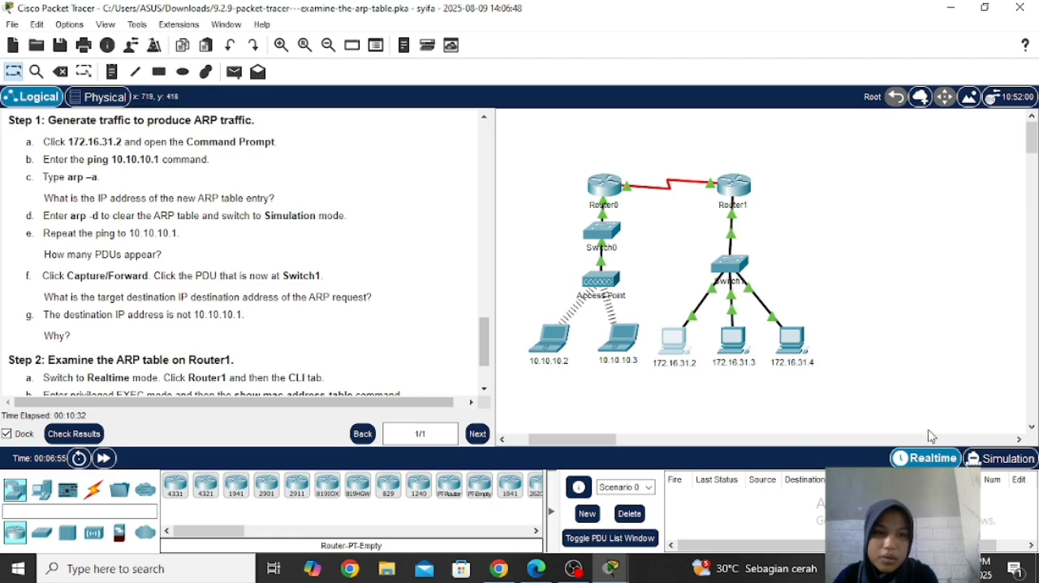
{"action": "left_click", "coordinate": [977, 459]}
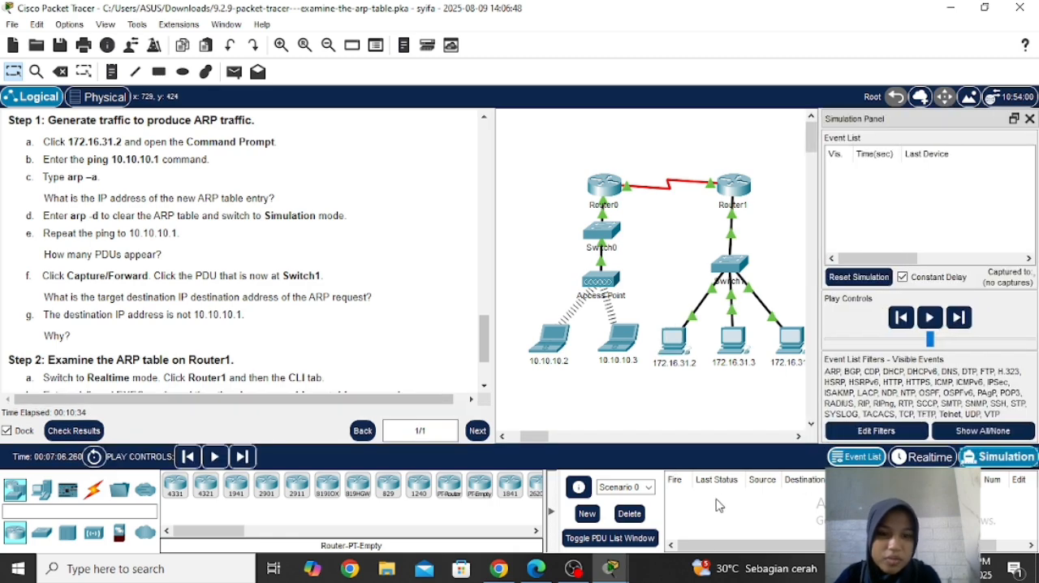
{"action": "mouse_move", "coordinate": [605, 572]}
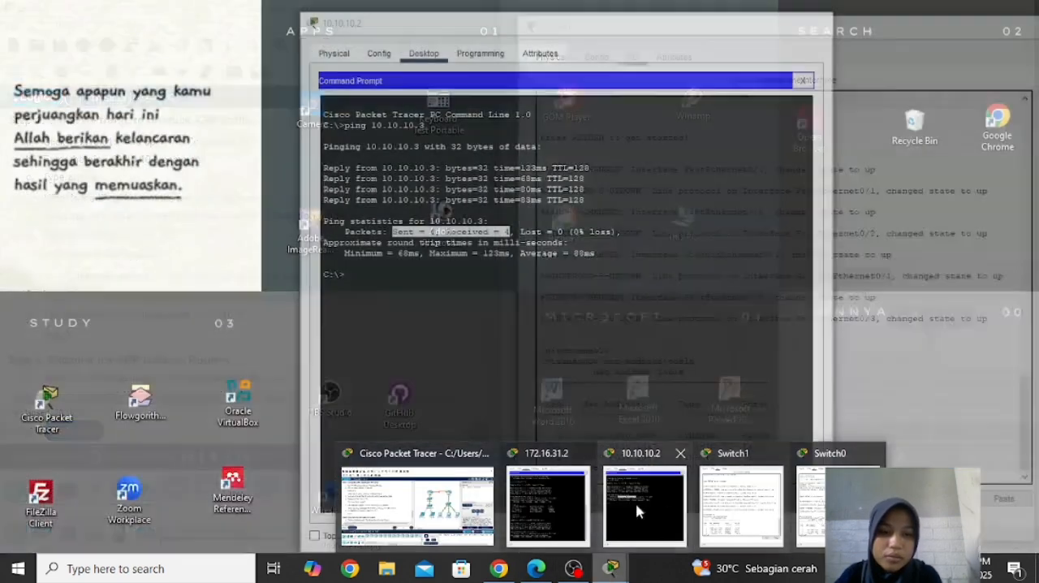
{"action": "mouse_move", "coordinate": [636, 511]}
{"action": "mouse_move", "coordinate": [549, 507]}
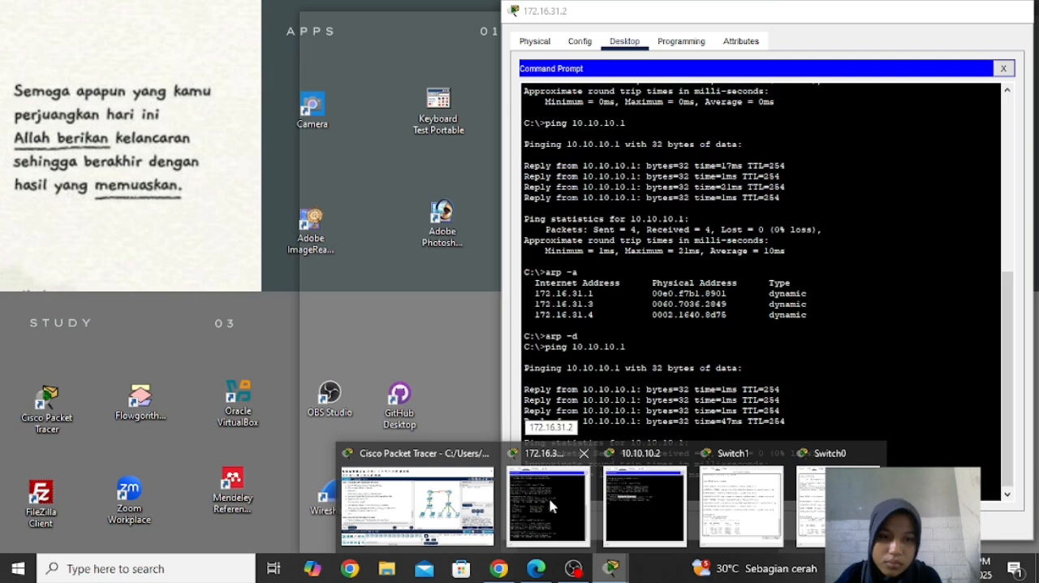
{"action": "left_click", "coordinate": [550, 507]}
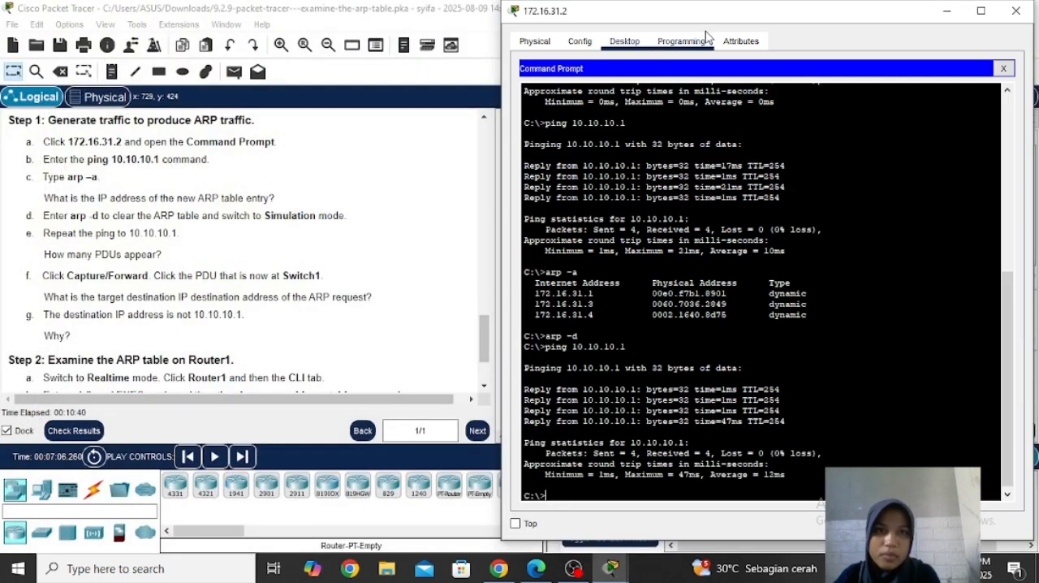
{"action": "left_click_drag", "start_coordinate": [682, 11], "coordinate": [394, 12]}
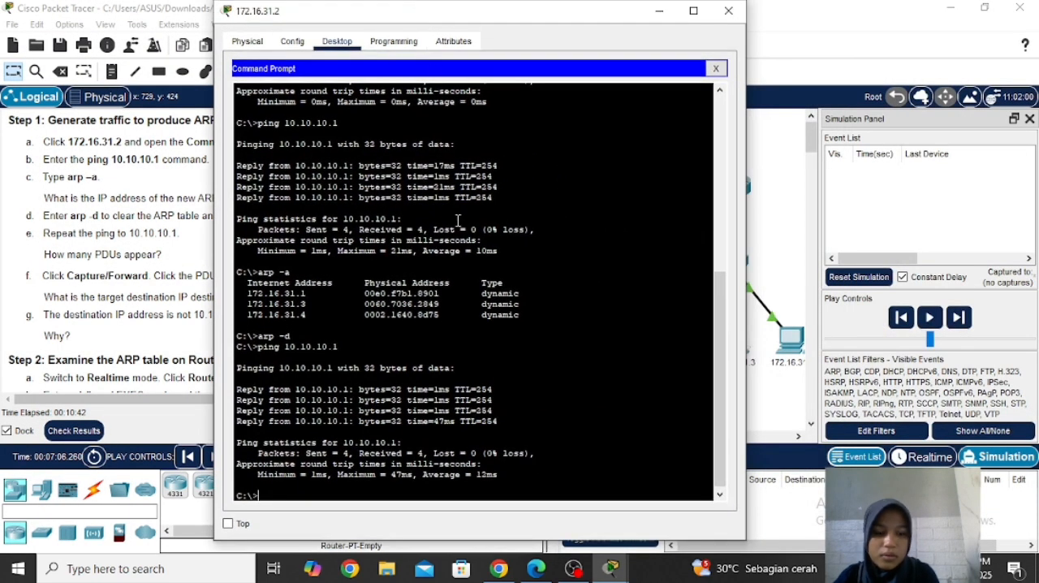
{"action": "key", "text": "Up"}
{"action": "key", "text": "Return"}
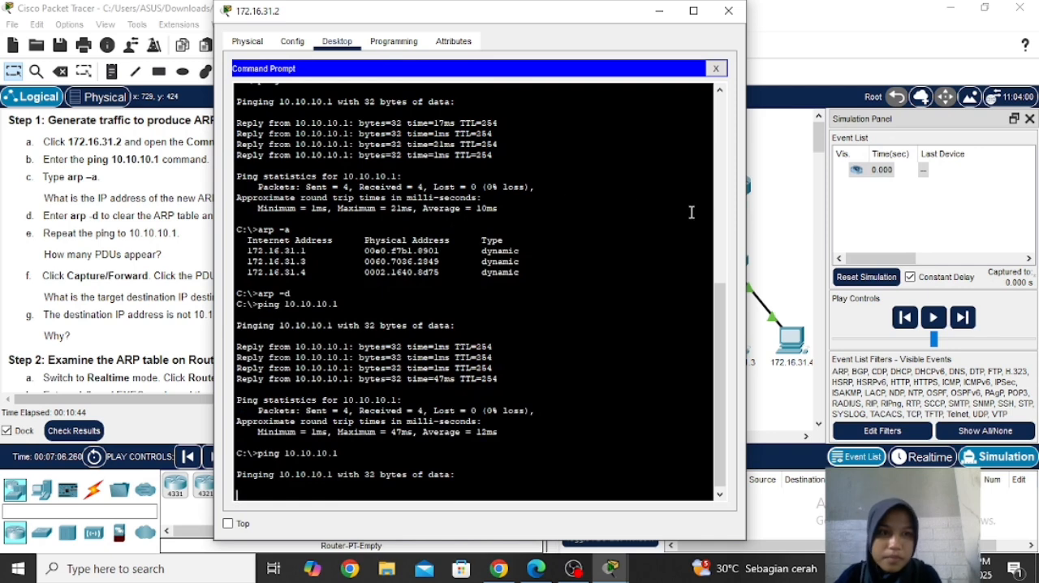
Step: Return to the topology, play the simulation until the packet from 172.16.31.2 reaches Router1, and pause it there
{"action": "left_click", "coordinate": [778, 218]}
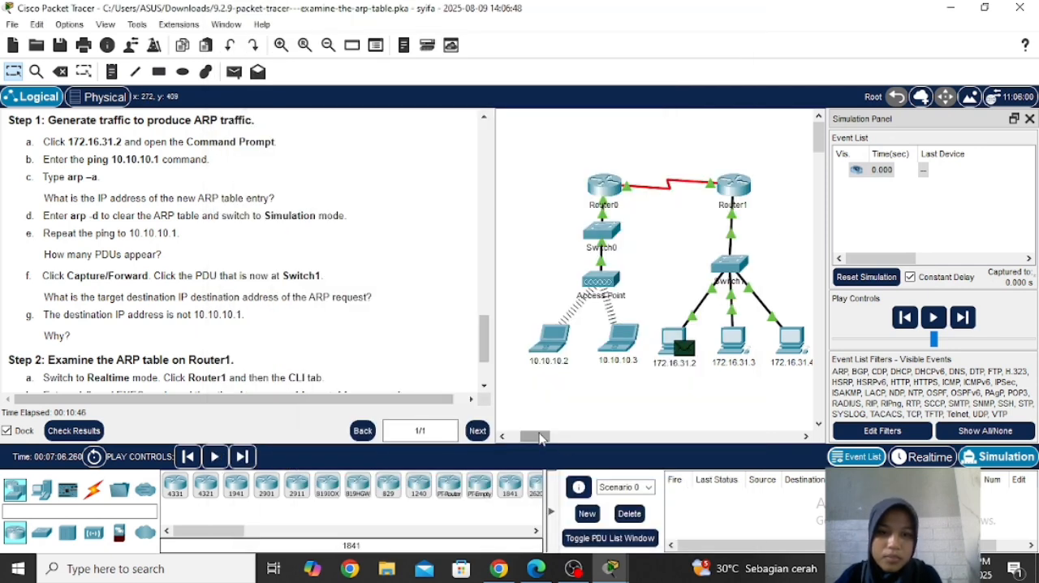
{"action": "left_click_drag", "start_coordinate": [537, 436], "coordinate": [545, 438]}
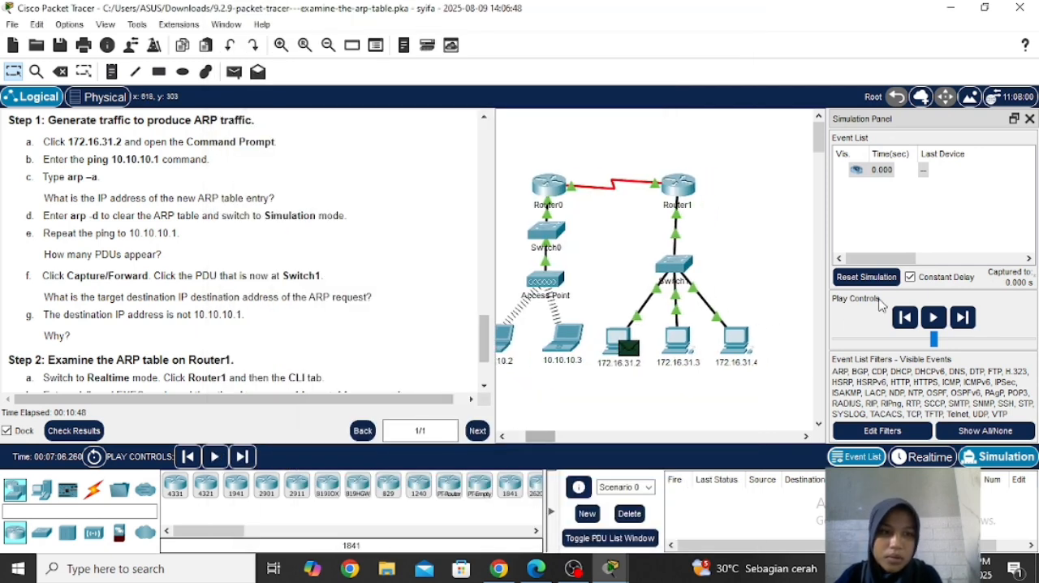
{"action": "left_click", "coordinate": [928, 317]}
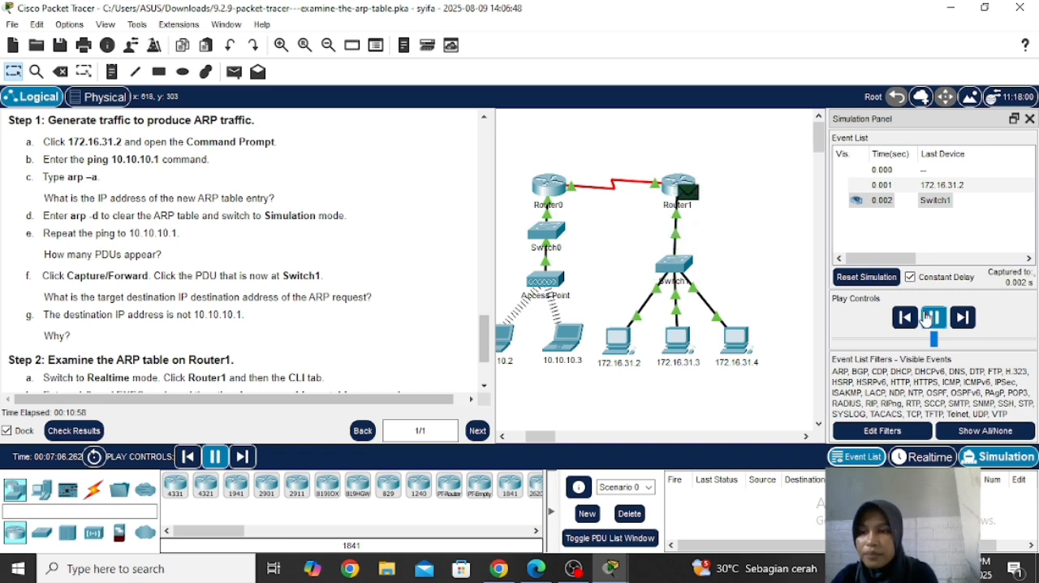
{"action": "left_click", "coordinate": [932, 318]}
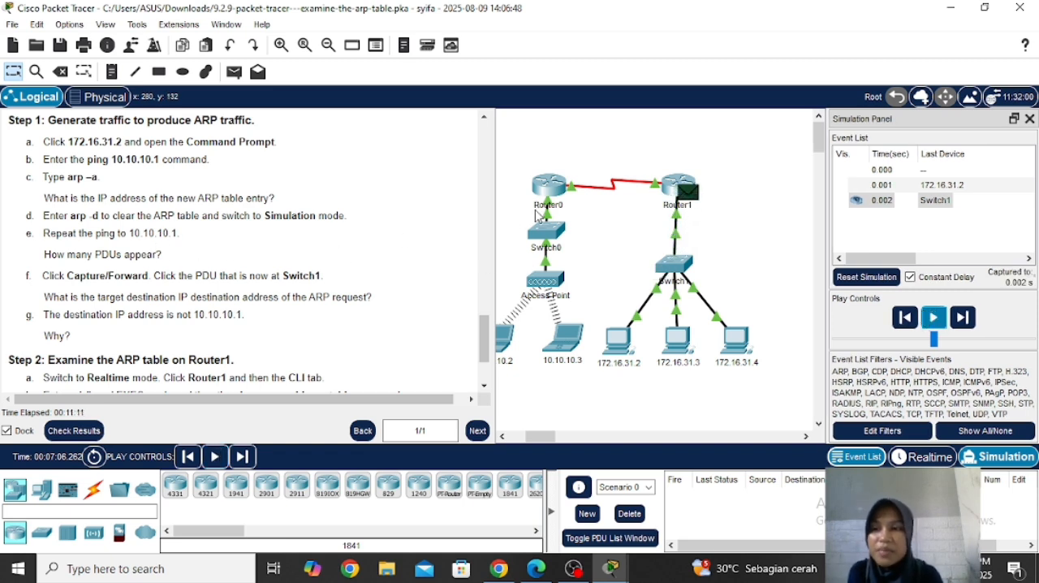
Step: Examine the OSI model details of the PDU at Router1 and close its information window
{"action": "mouse_move", "coordinate": [681, 208]}
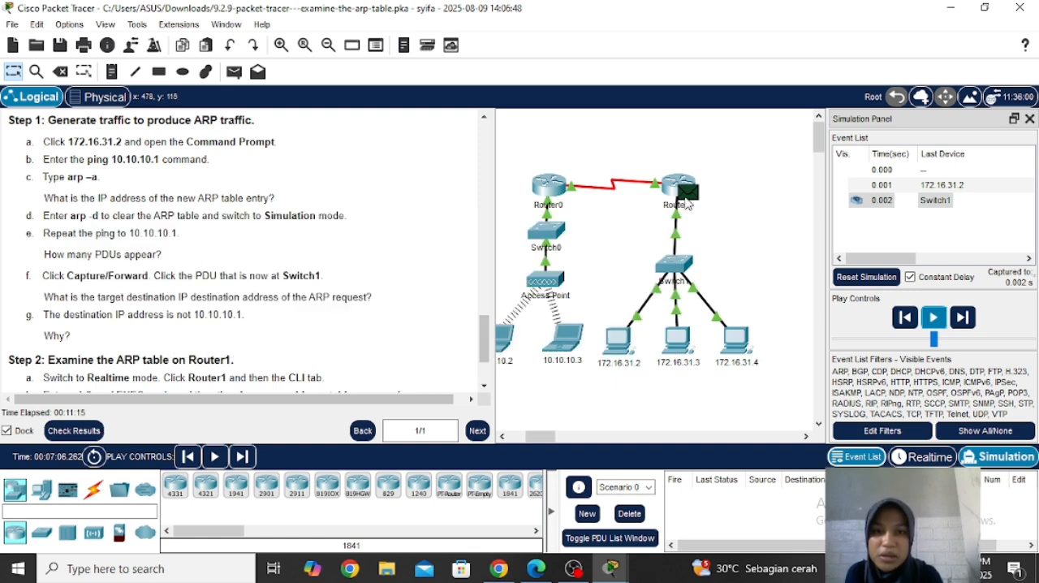
{"action": "left_click", "coordinate": [687, 199]}
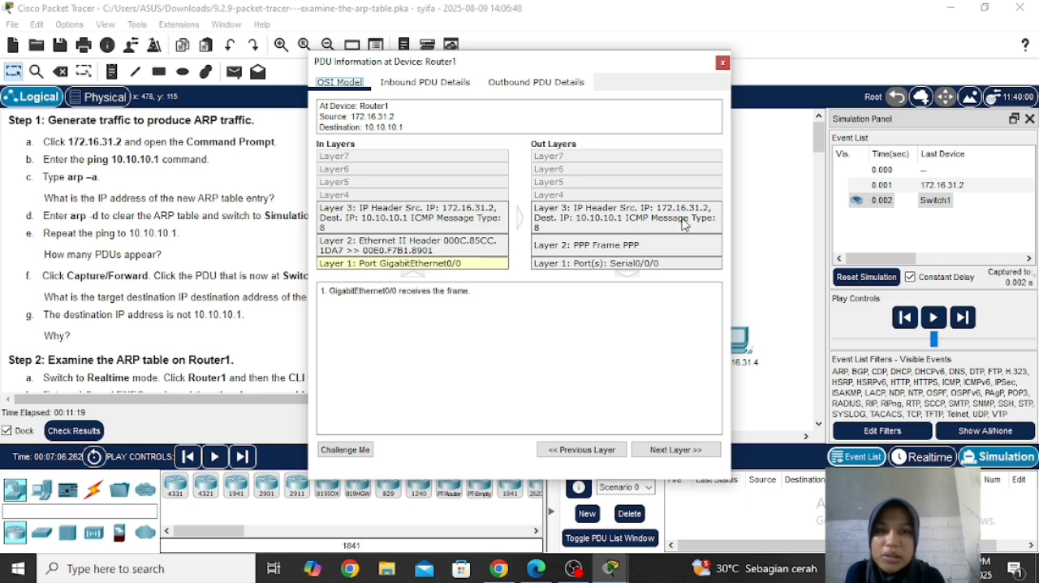
{"action": "left_click", "coordinate": [721, 64]}
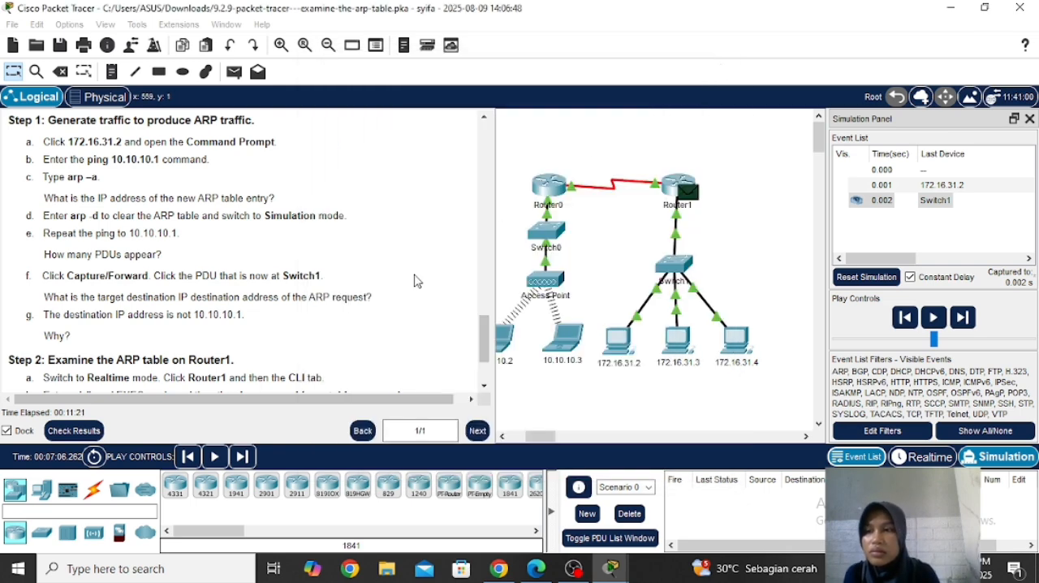
Step: Following Part 3 Step 2, switch back to Realtime mode and open the command line of Router1
{"action": "left_click_drag", "start_coordinate": [483, 331], "coordinate": [482, 346]}
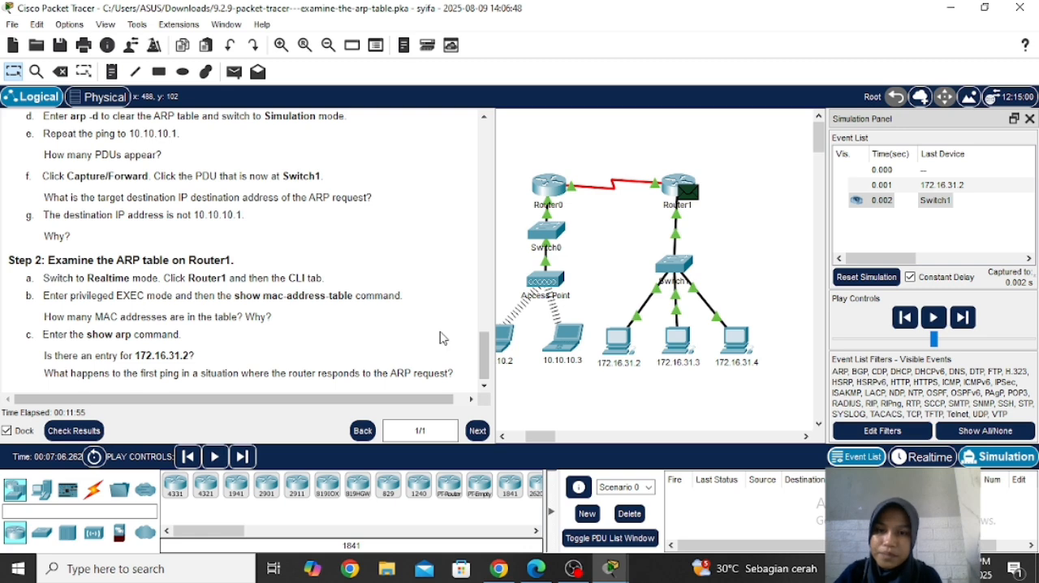
{"action": "left_click_drag", "start_coordinate": [482, 354], "coordinate": [482, 361]}
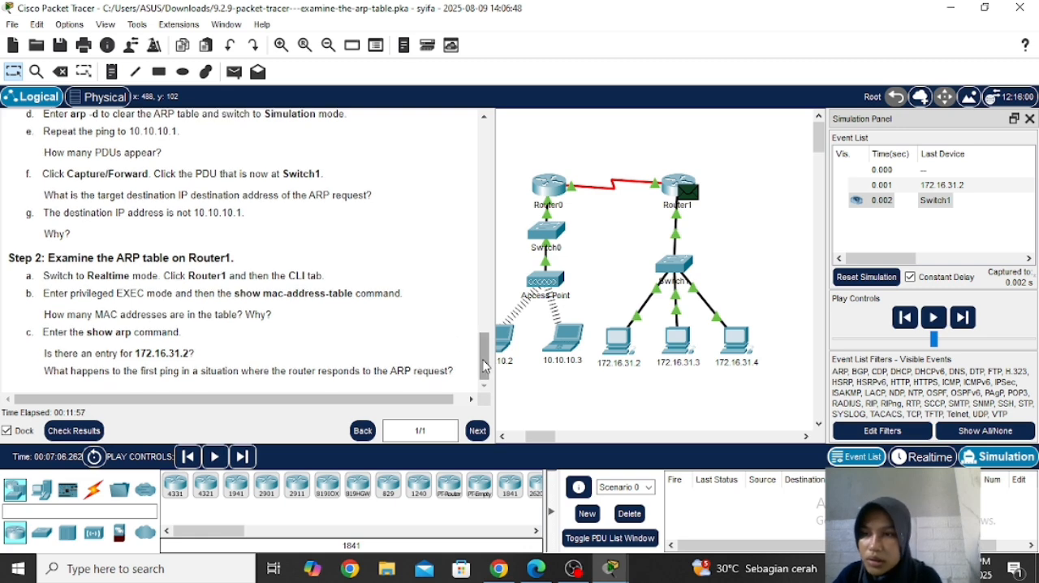
{"action": "double_click", "coordinate": [15, 258]}
{"action": "left_click_drag", "start_coordinate": [78, 254], "coordinate": [248, 262]}
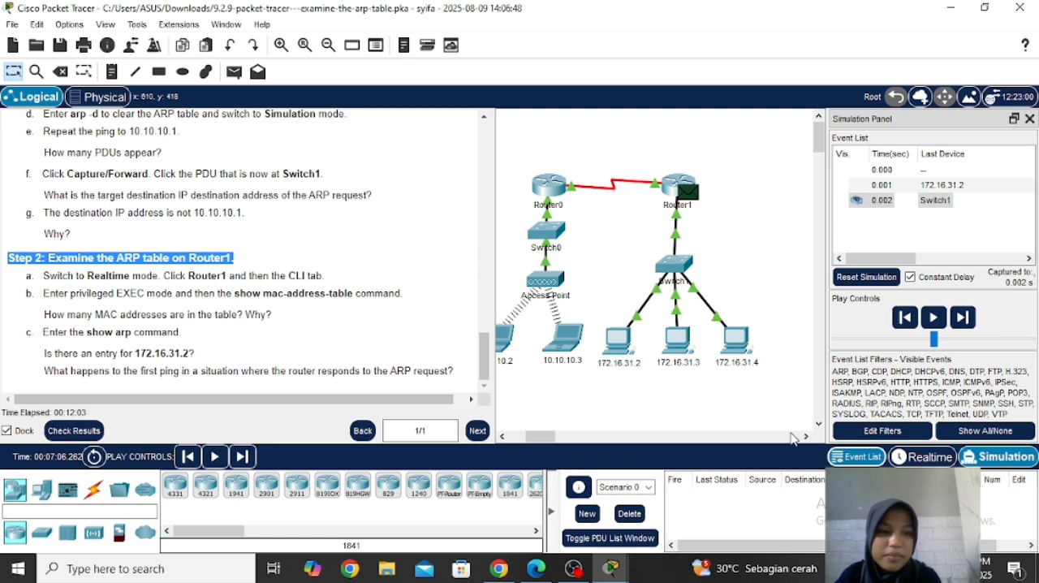
{"action": "left_click", "coordinate": [901, 460]}
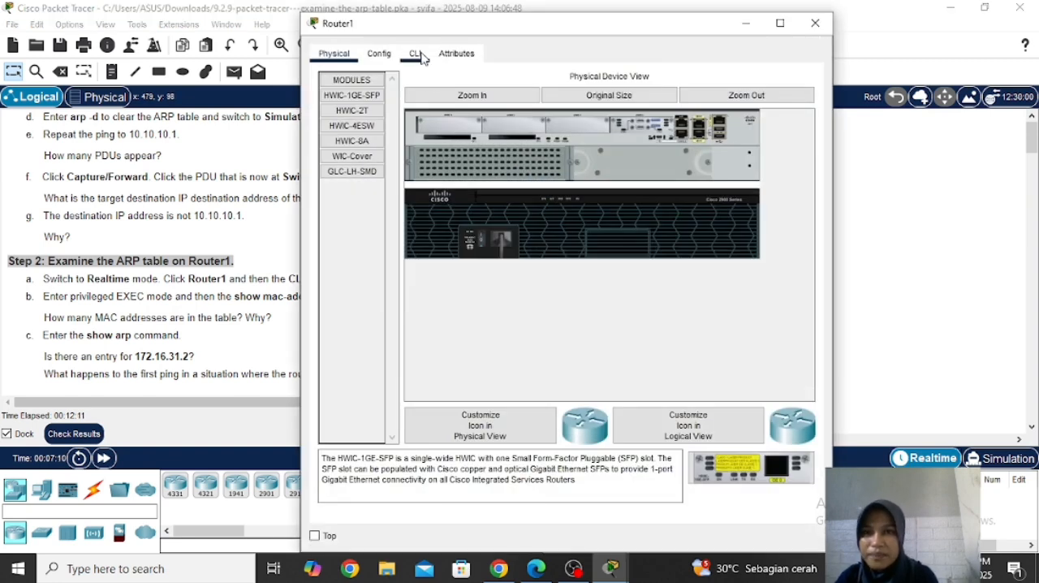
{"action": "left_click", "coordinate": [415, 53]}
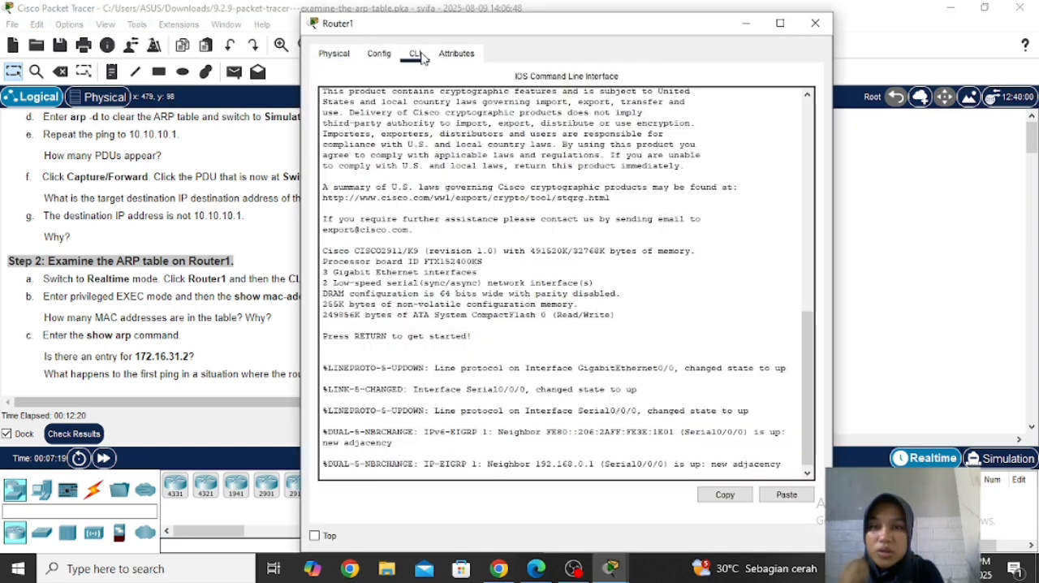
Step: Start the command-line session on Router1 and enter privileged EXEC mode with the enable command
{"action": "key", "text": "Return"}
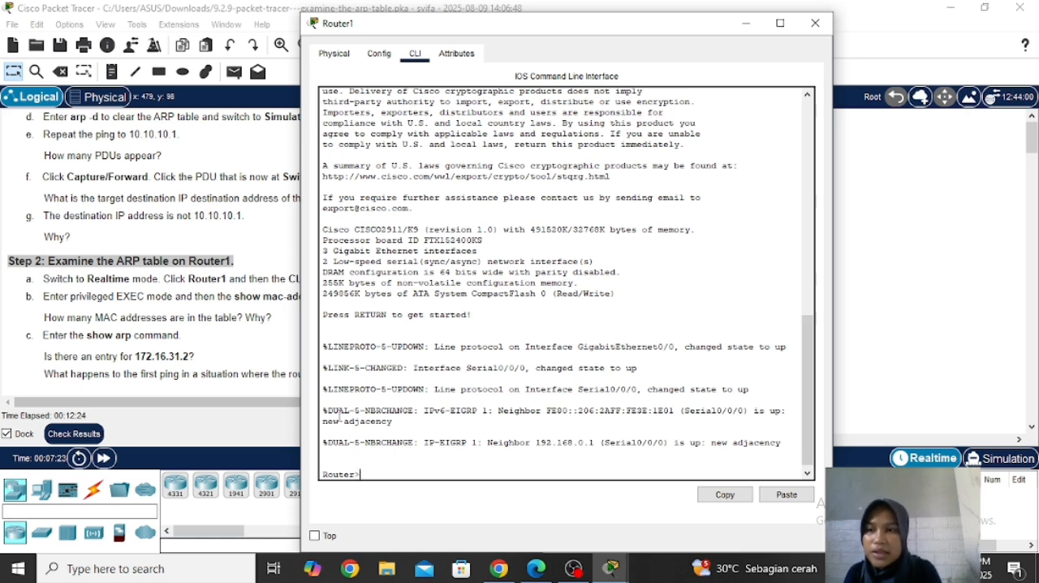
{"action": "type", "text": "s"}
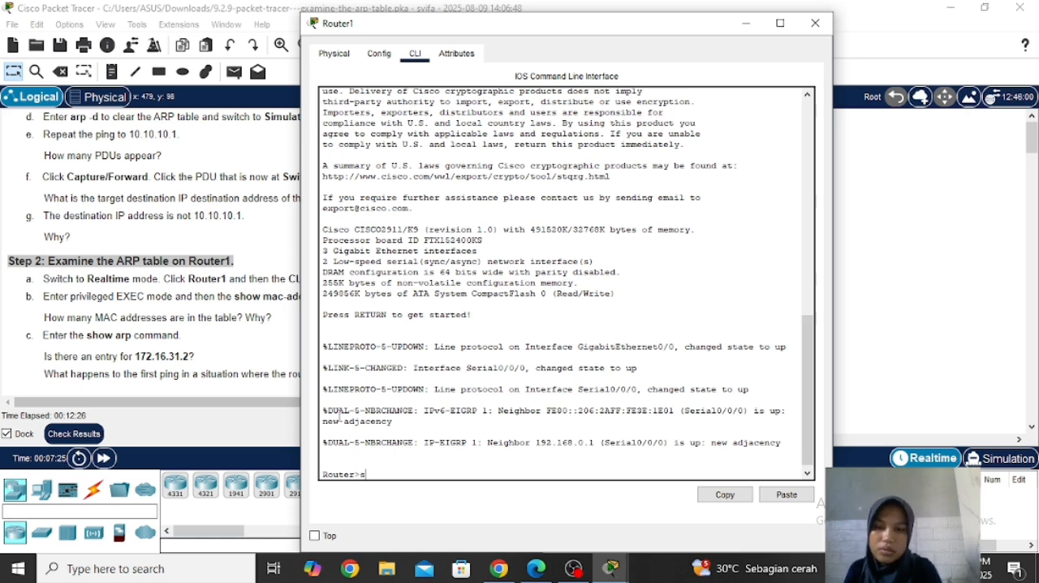
{"action": "key", "text": "BackSpace"}
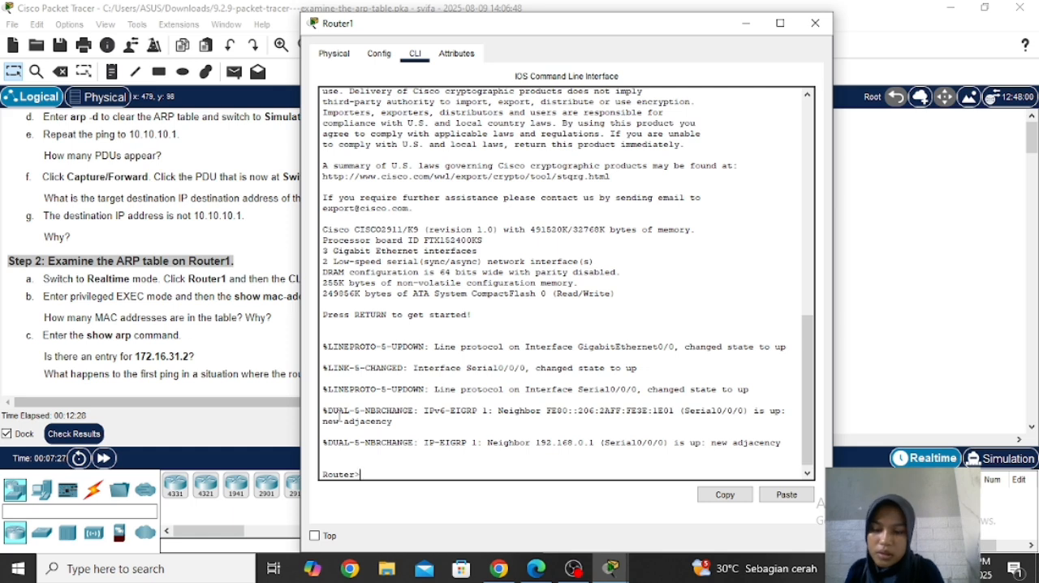
{"action": "type", "text": "enable"}
{"action": "key", "text": "Return"}
Step: Display Router1's MAC address table with the show mac-address-table command
{"action": "type", "text": "show "}
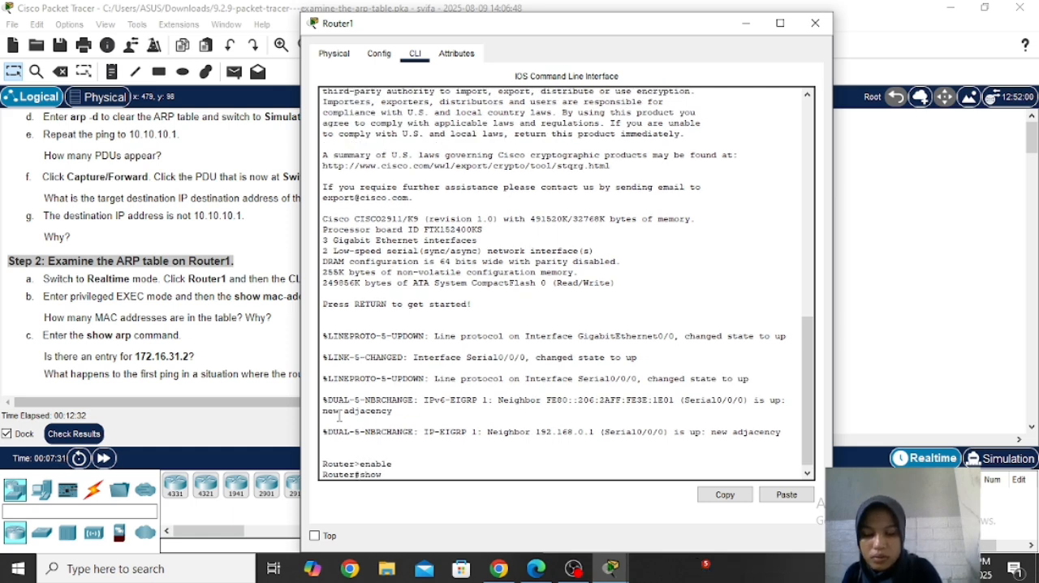
{"action": "type", "text": "mac-address"}
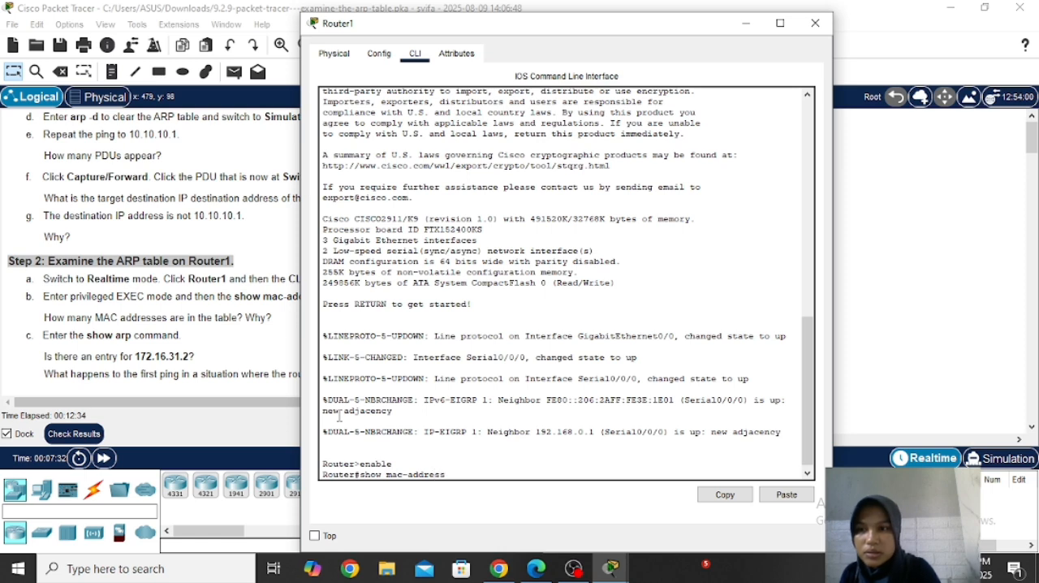
{"action": "type", "text": "-"}
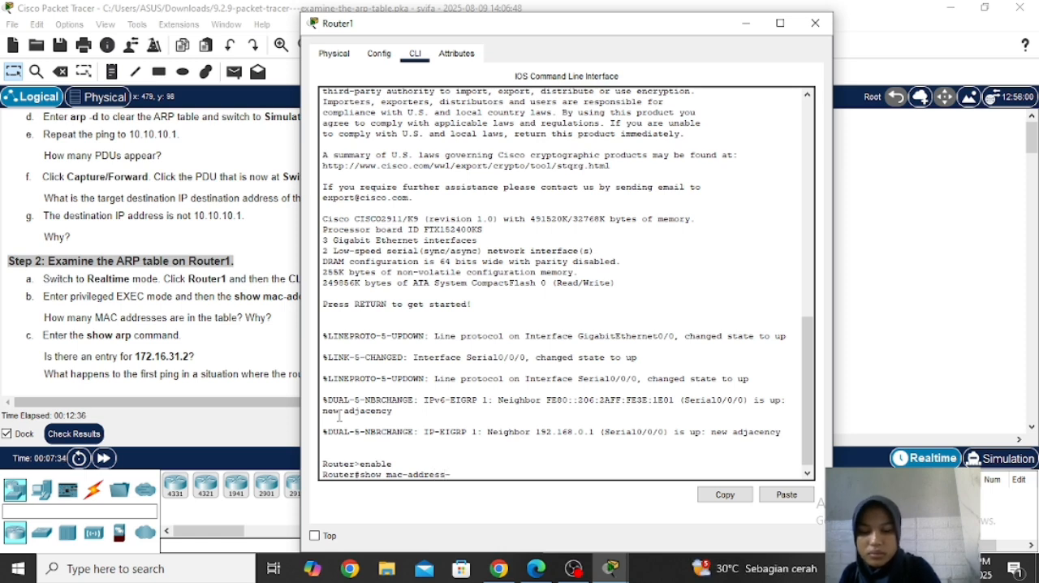
{"action": "type", "text": "table"}
{"action": "key", "text": "Return"}
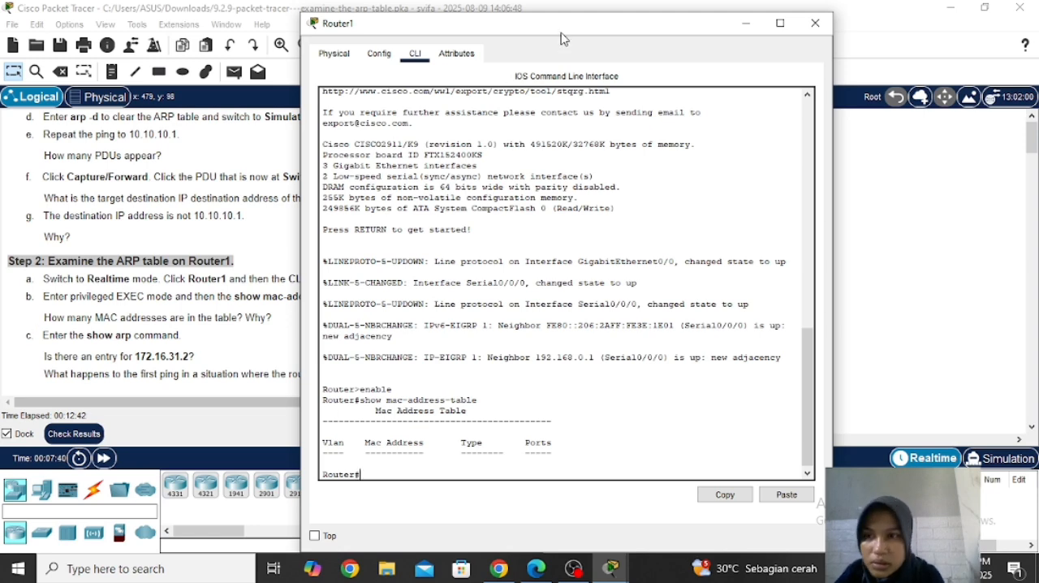
Step: Move the Router1 window clear of the activity instructions and display the router's ARP table with the show arp command
{"action": "left_click_drag", "start_coordinate": [561, 36], "coordinate": [694, 49]}
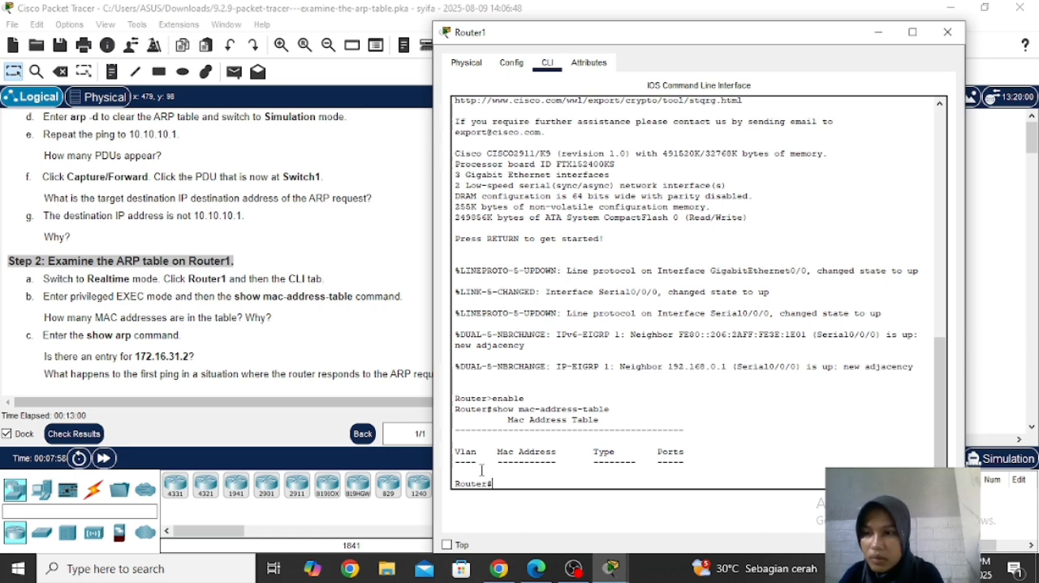
{"action": "type", "text": "s"}
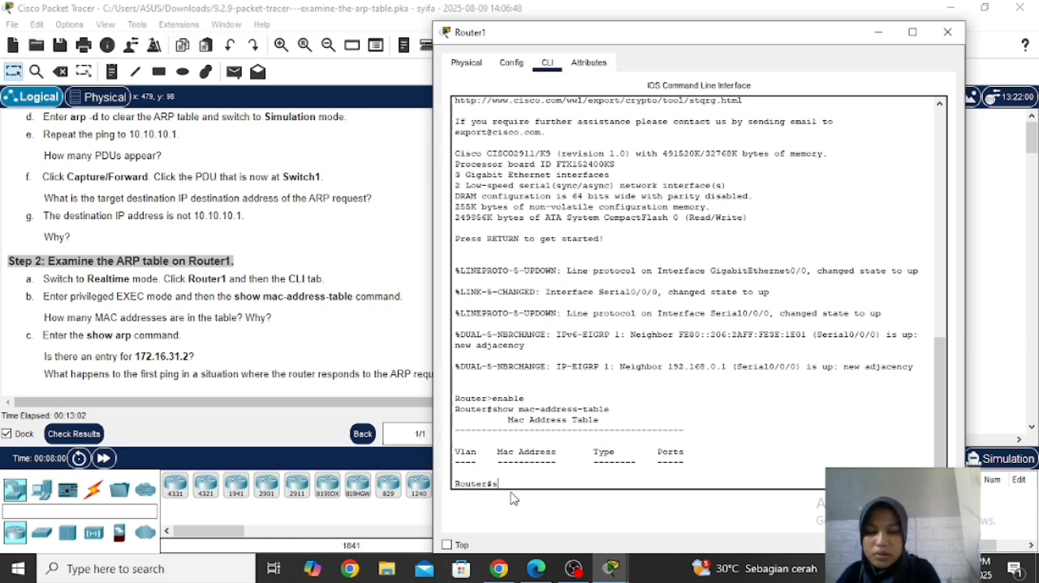
{"action": "type", "text": "how arp"}
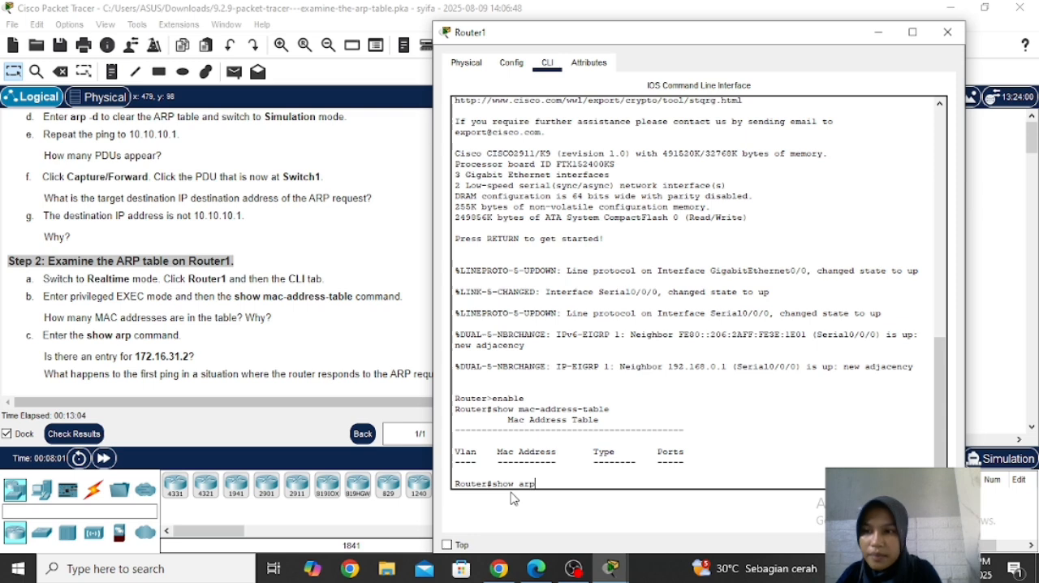
{"action": "key", "text": "Return"}
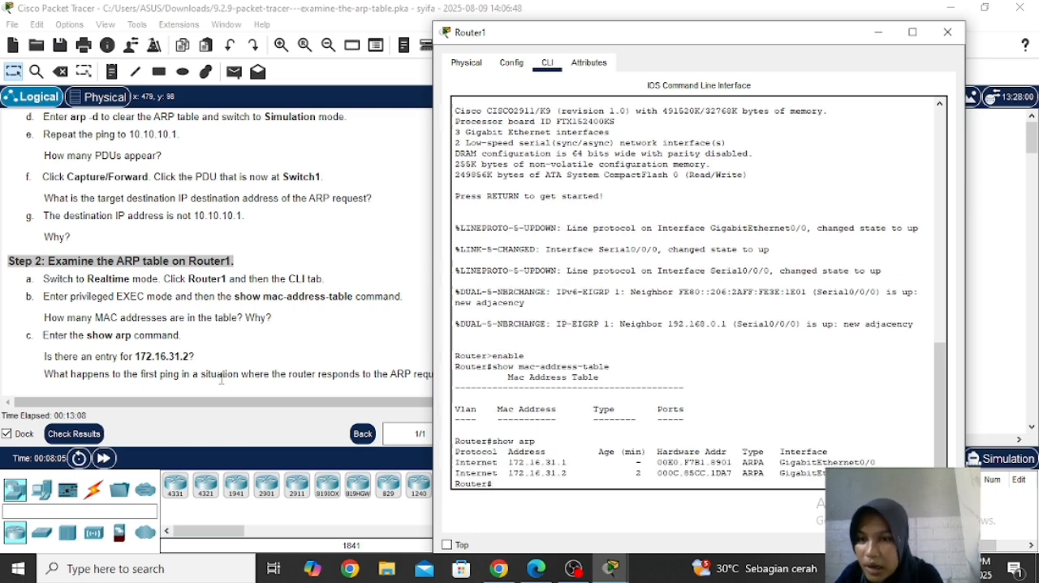
Step: Maximize the Router1 window to check the ARP table for 172.16.31.2, and minimize it to return to the whole topology
{"action": "left_click_drag", "start_coordinate": [597, 32], "coordinate": [707, 33]}
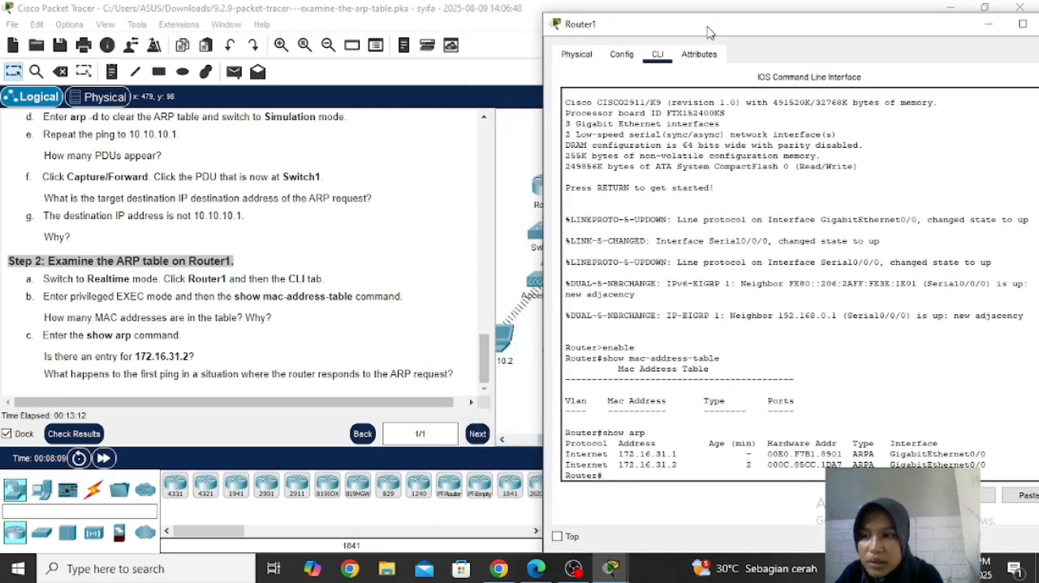
{"action": "left_click_drag", "start_coordinate": [707, 32], "coordinate": [455, 1]}
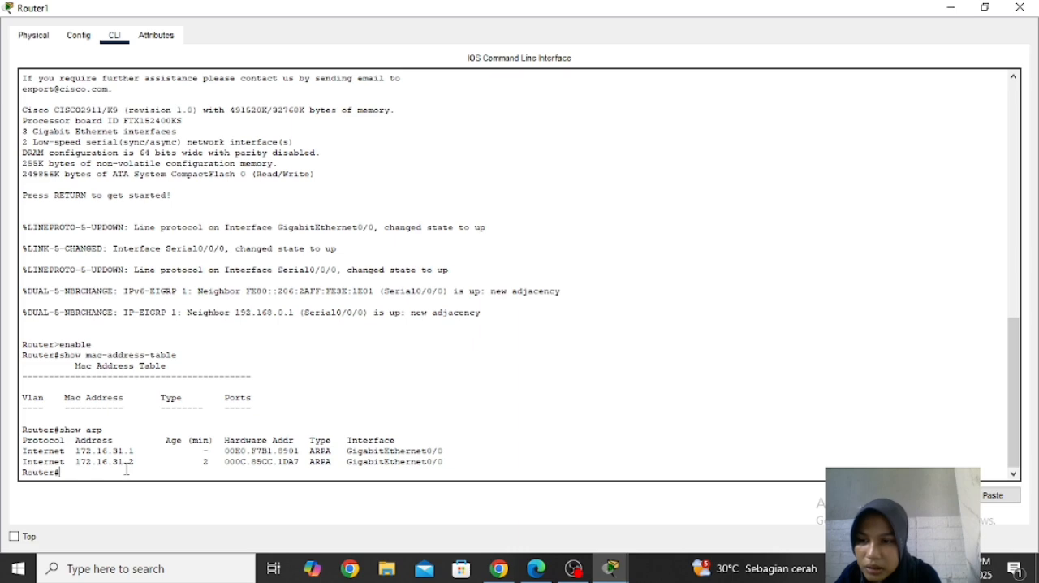
{"action": "left_click", "coordinate": [950, 8]}
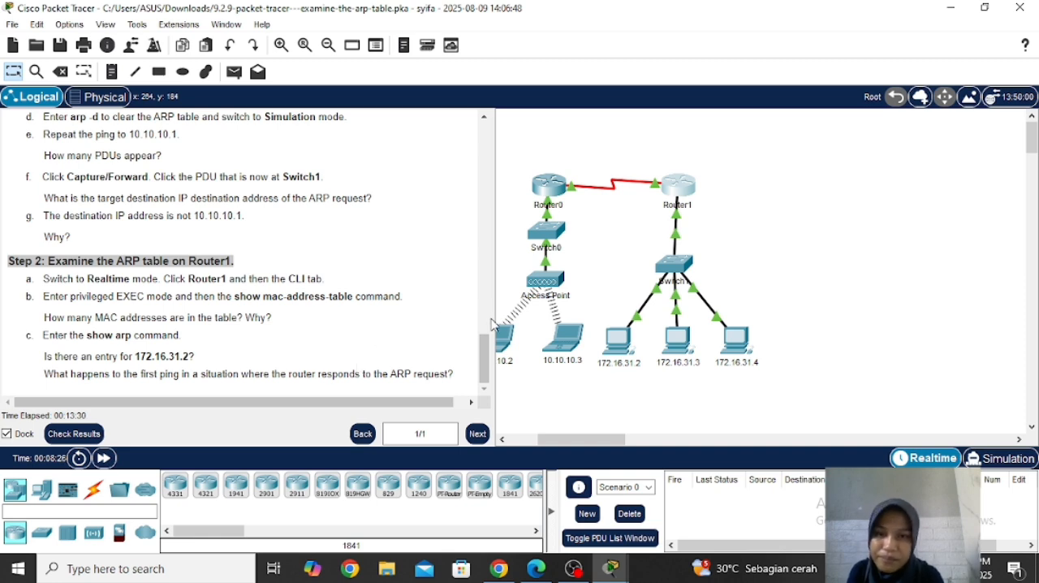
{"action": "left_click_drag", "start_coordinate": [549, 438], "coordinate": [533, 446]}
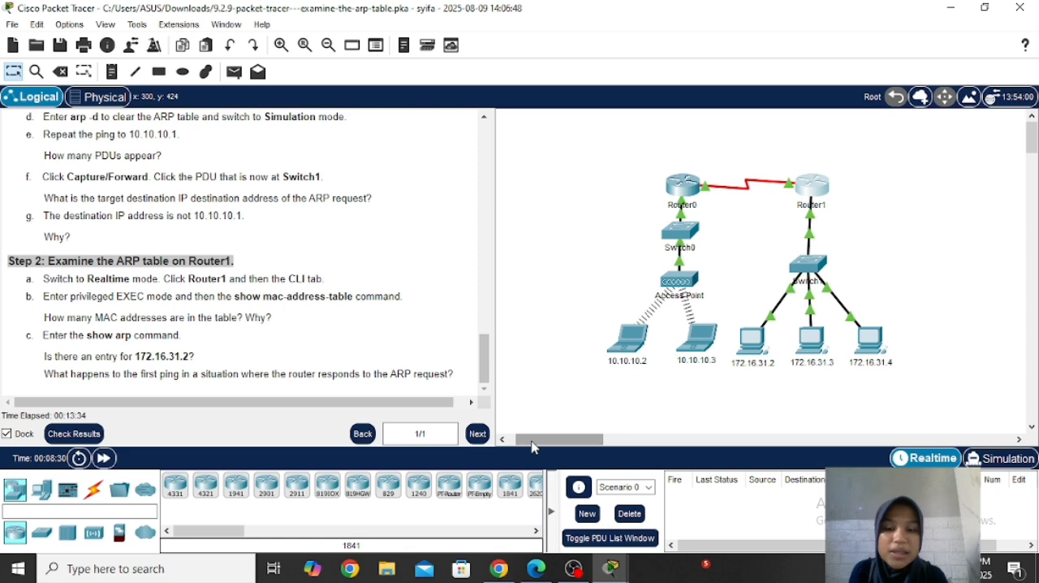